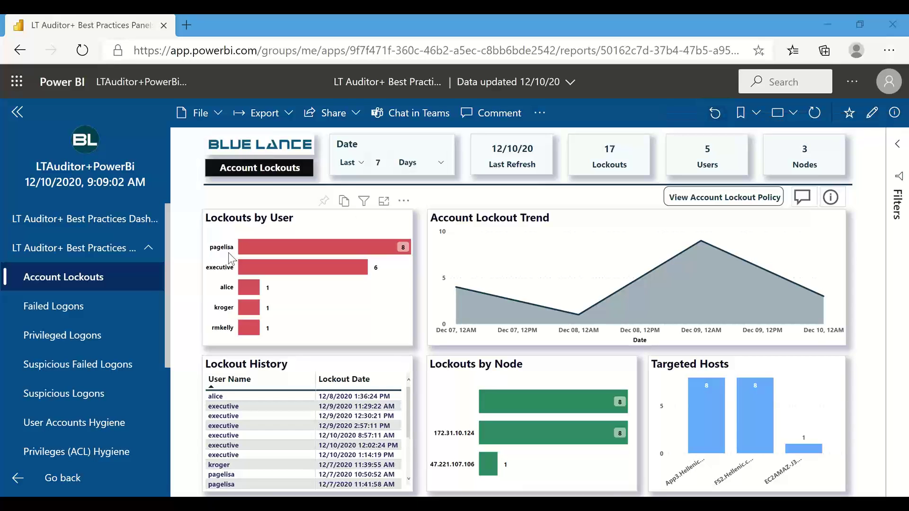
- Browse the Failed Logons, Privileged Logons, Suspicious Failed Logons and Suspicious Logons report pages
{"action": "left_click", "coordinate": [65, 314]}
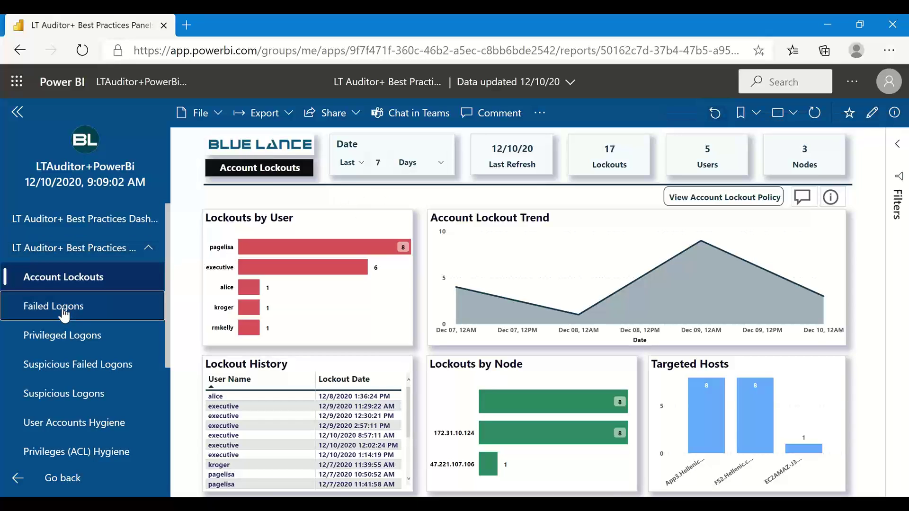
{"action": "left_click", "coordinate": [72, 340]}
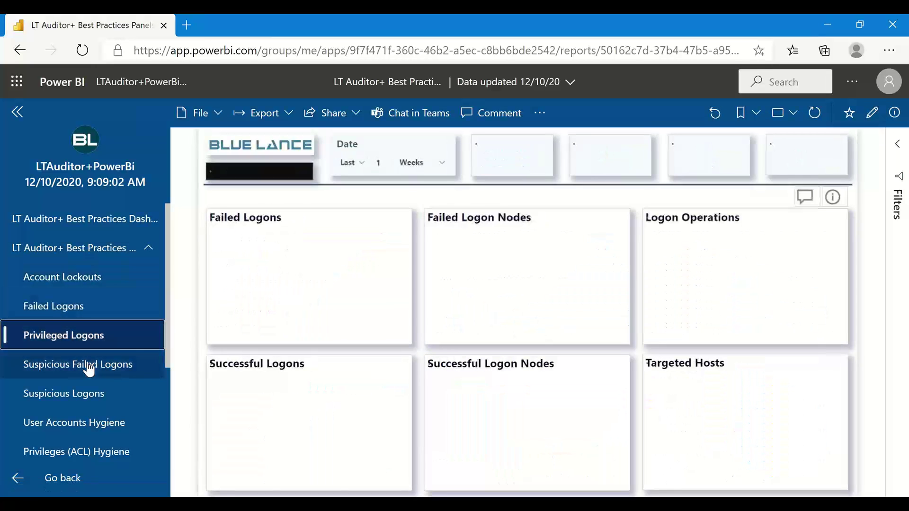
{"action": "left_click", "coordinate": [90, 370]}
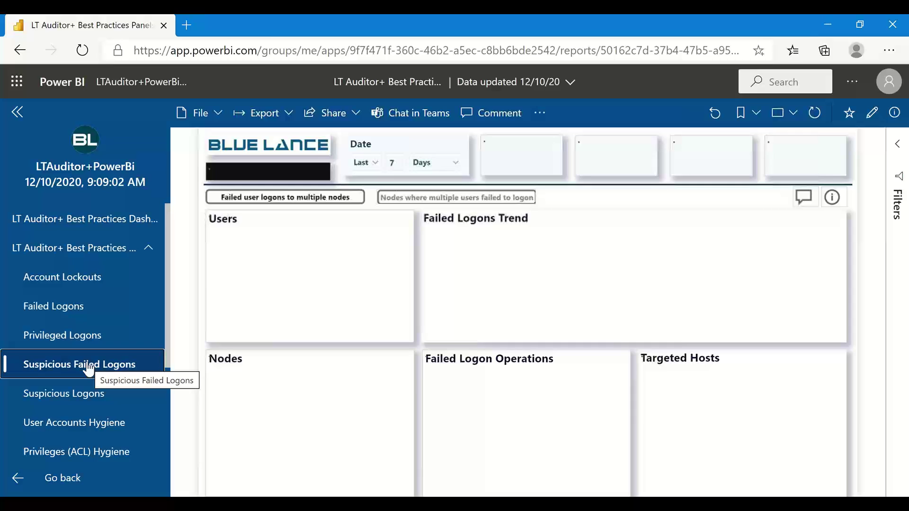
{"action": "left_click", "coordinate": [86, 397]}
- Open the Account Lockouts page, view the account lockout policy and return to the lockout charts
{"action": "left_click", "coordinate": [76, 282]}
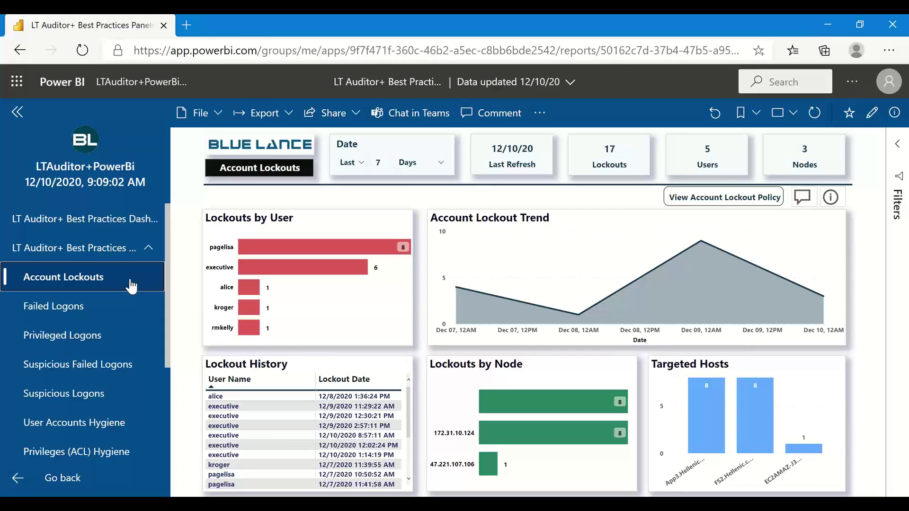
{"action": "left_click", "coordinate": [720, 203]}
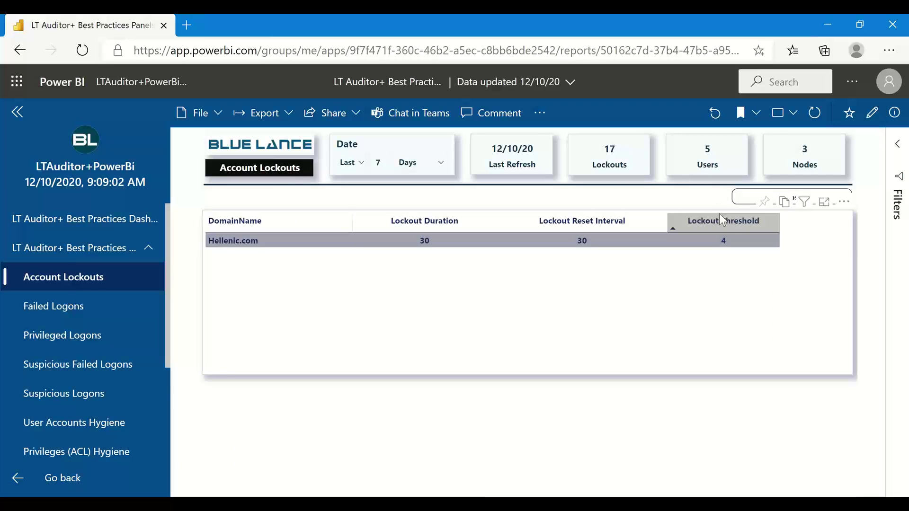
{"action": "left_click", "coordinate": [768, 202]}
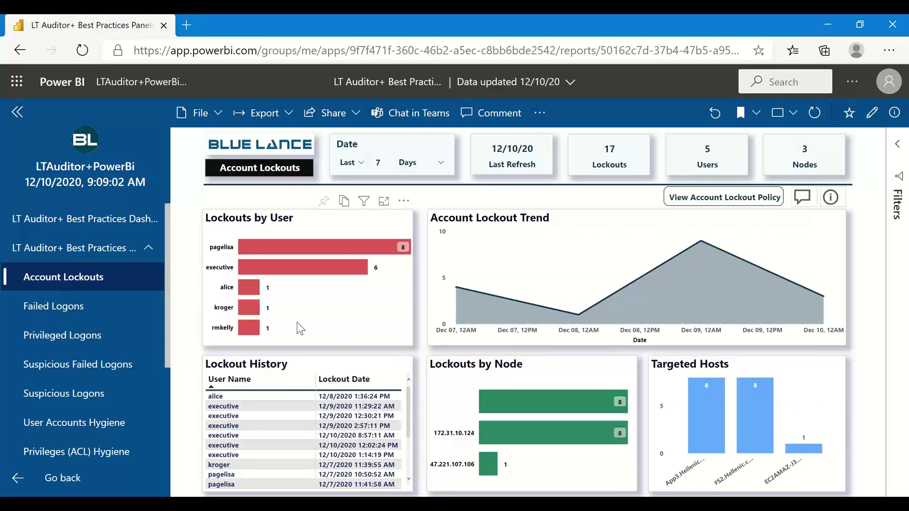
- Filter the lockout charts by the user with the most lockouts and drill through to that user's Lockout Activity
{"action": "left_click", "coordinate": [298, 248]}
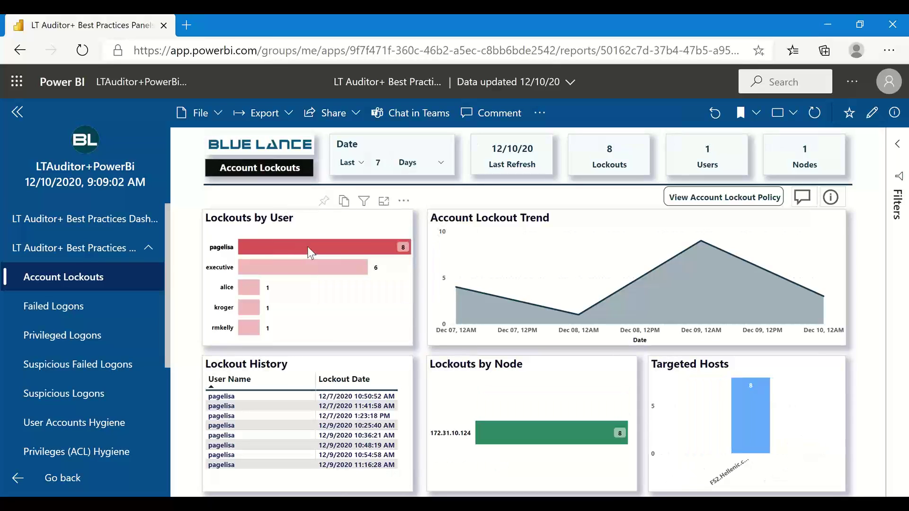
{"action": "right_click", "coordinate": [308, 247]}
{"action": "mouse_move", "coordinate": [426, 333]}
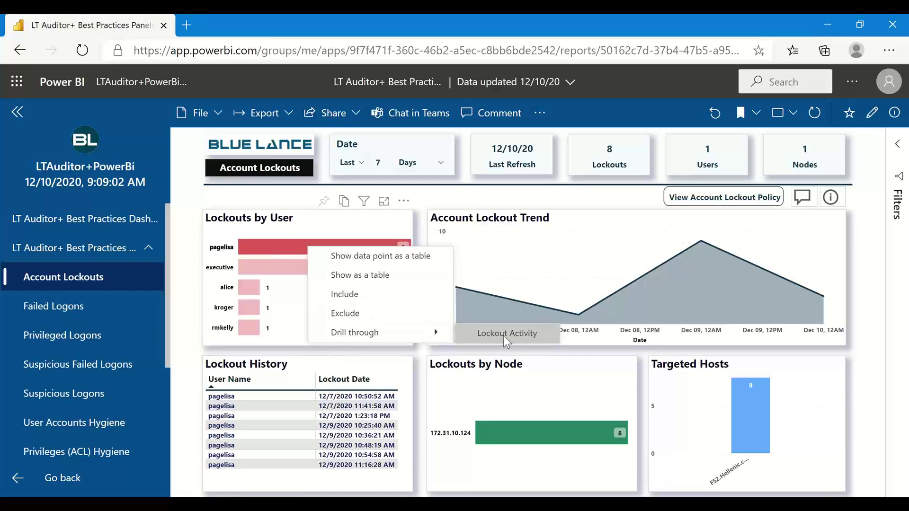
{"action": "left_click", "coordinate": [504, 336]}
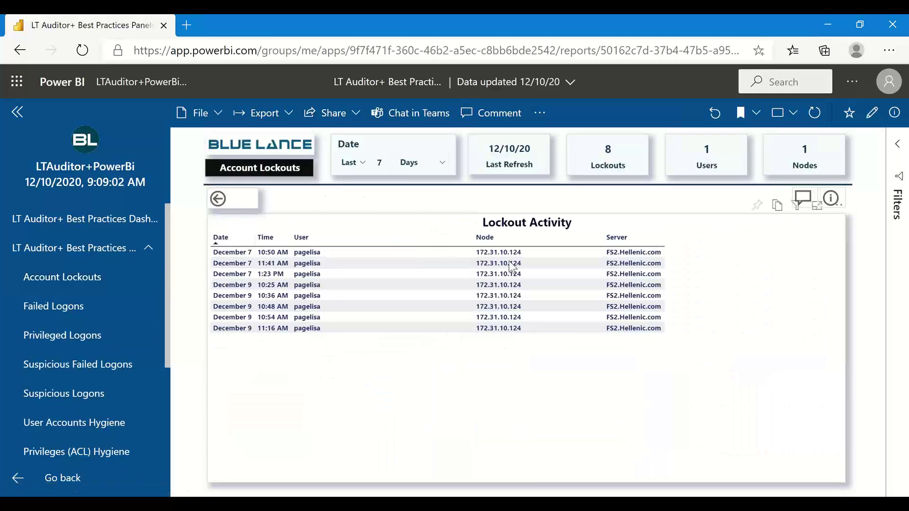
- Look over the export and print options for the Lockout Activity page, and return to the Account Lockouts charts
{"action": "left_click", "coordinate": [281, 115]}
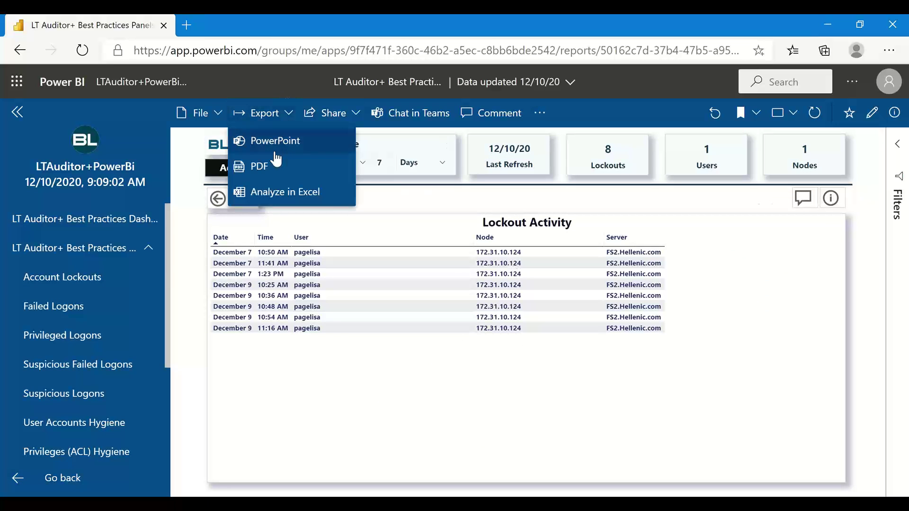
{"action": "left_click", "coordinate": [142, 118]}
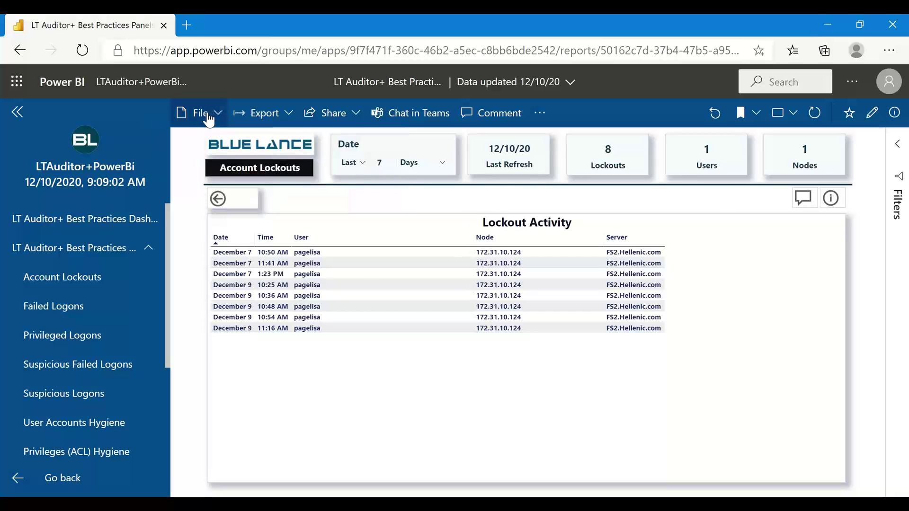
{"action": "left_click", "coordinate": [208, 113]}
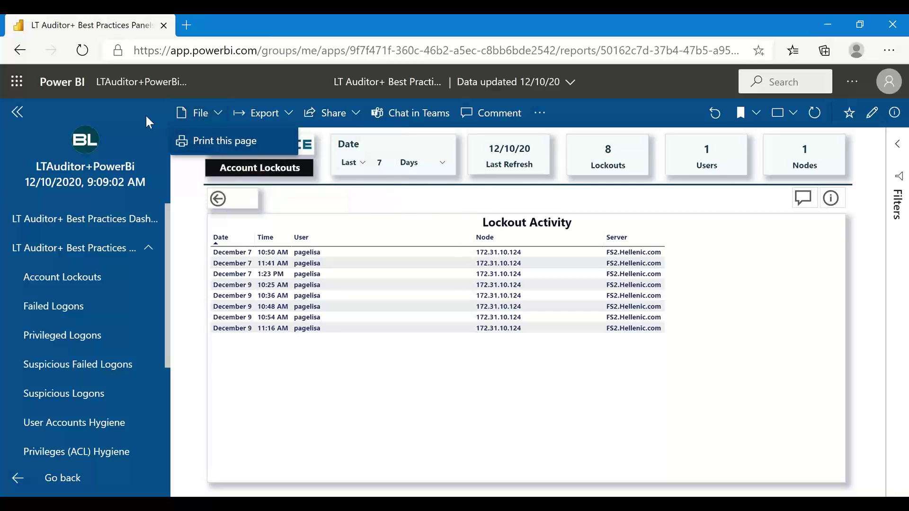
{"action": "left_click", "coordinate": [147, 101]}
{"action": "left_click", "coordinate": [209, 201]}
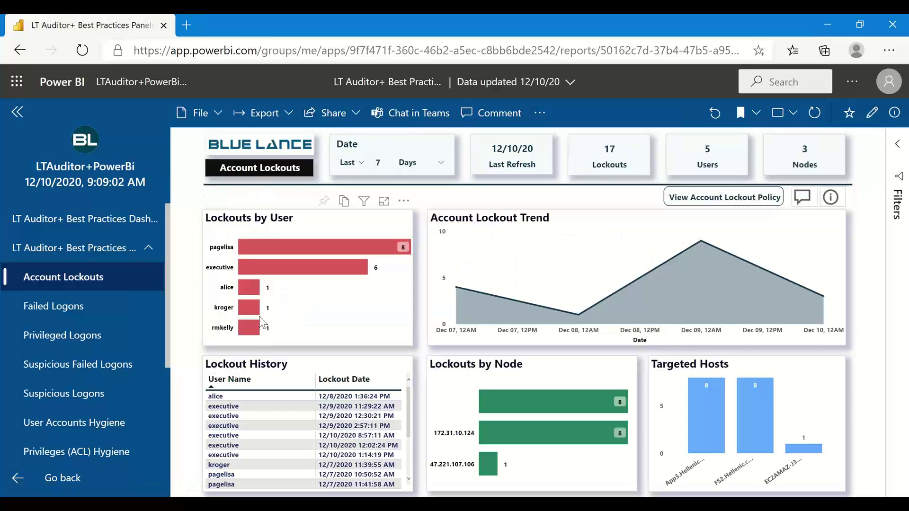
- Filter the Account Lockouts charts by the fourth user in Lockouts by User, and clear that filter
{"action": "left_click", "coordinate": [244, 311]}
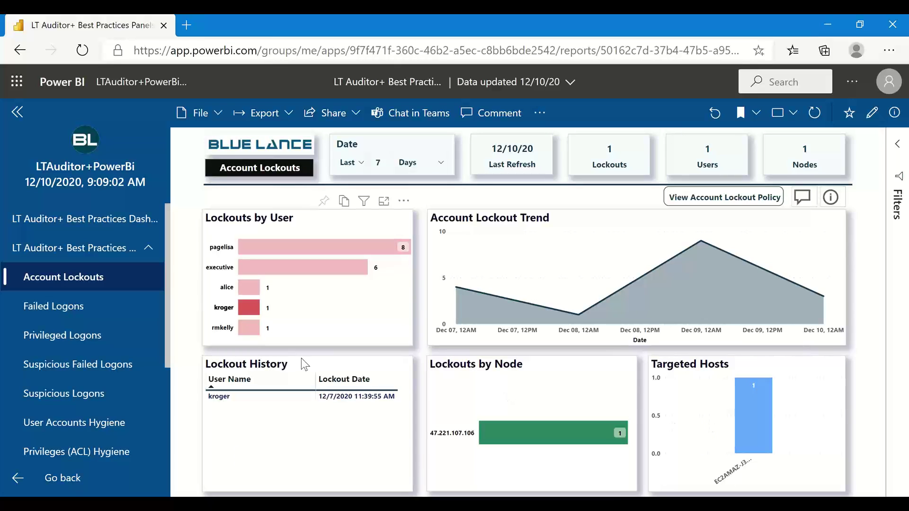
{"action": "left_click", "coordinate": [247, 305]}
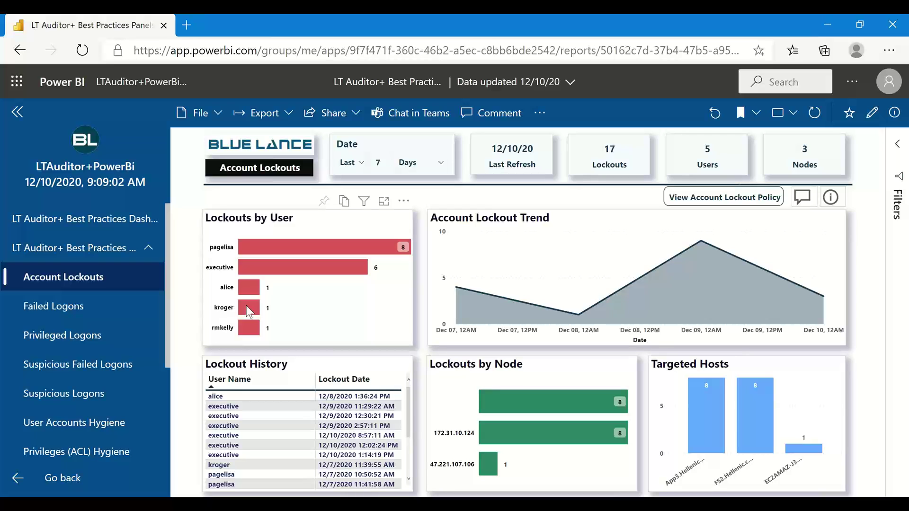
- Open the Failed Logons page and examine the Failed User Logons and Failed Logons Trend charts
{"action": "left_click", "coordinate": [70, 316]}
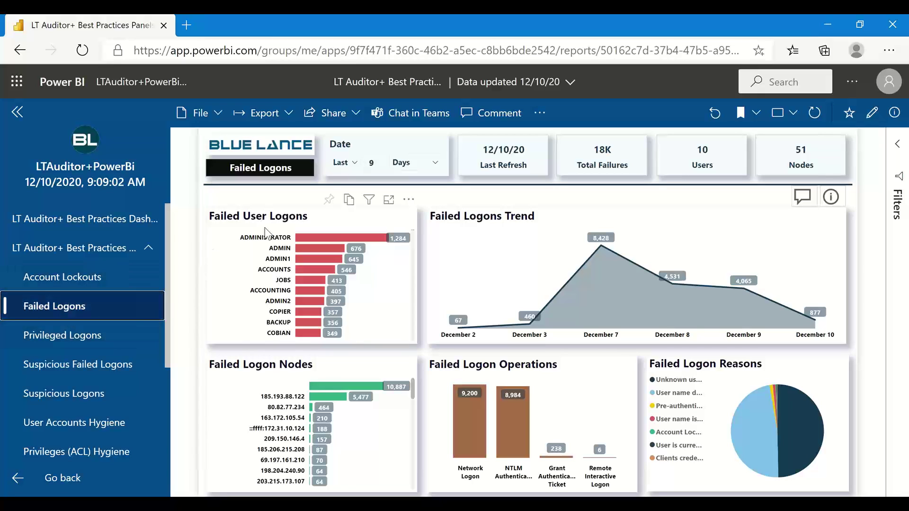
{"action": "mouse_move", "coordinate": [368, 237]}
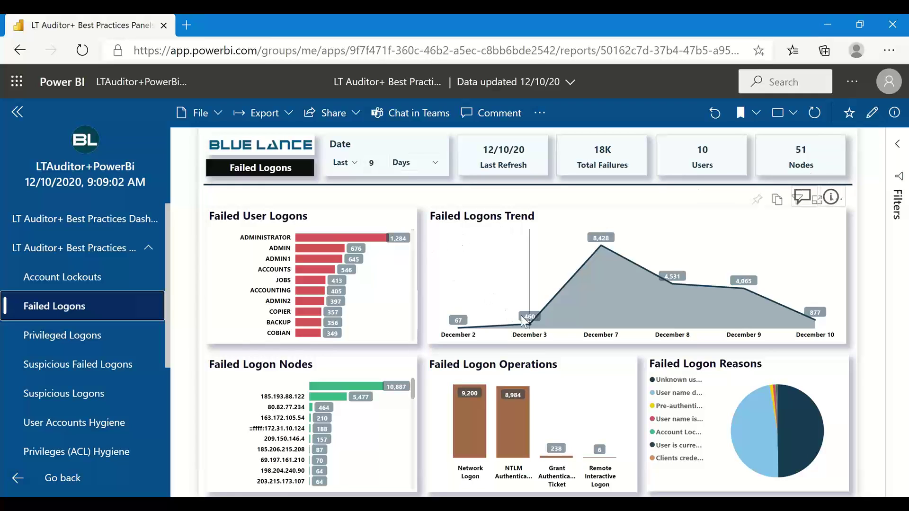
{"action": "mouse_move", "coordinate": [599, 257]}
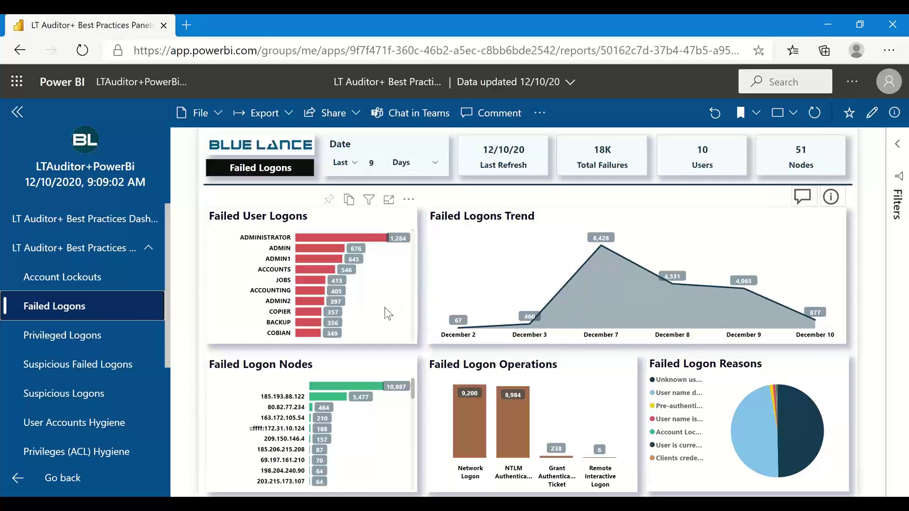
- Filter the Failed Logons page by the ADMIN account, inspect its failed logon reasons, and clear the filter
{"action": "left_click", "coordinate": [316, 249]}
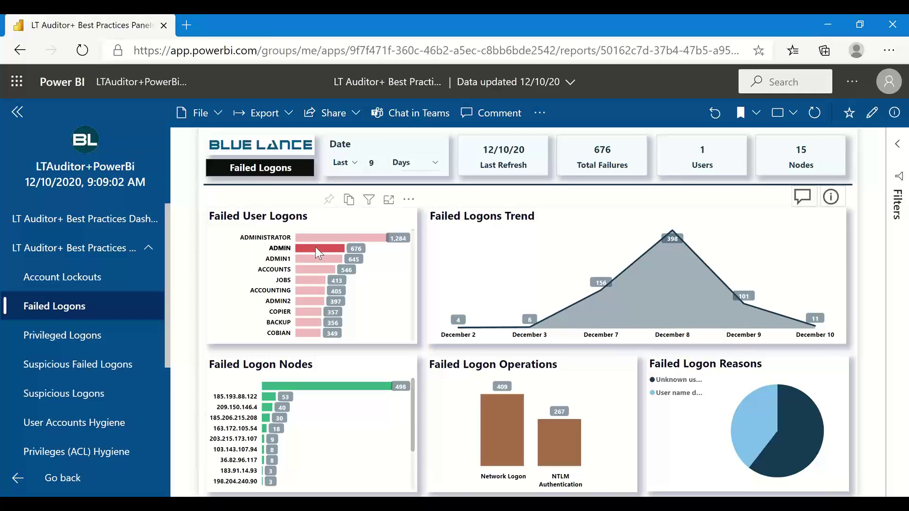
{"action": "mouse_move", "coordinate": [761, 410]}
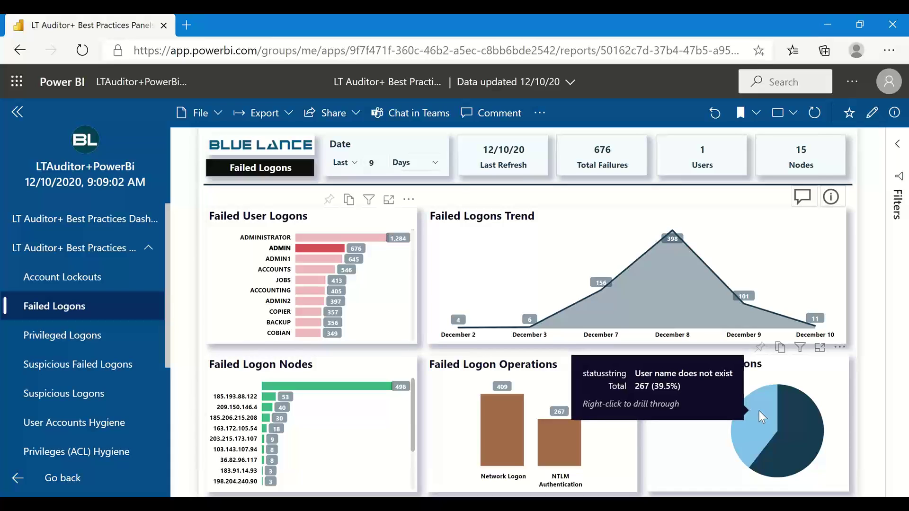
{"action": "mouse_move", "coordinate": [797, 416]}
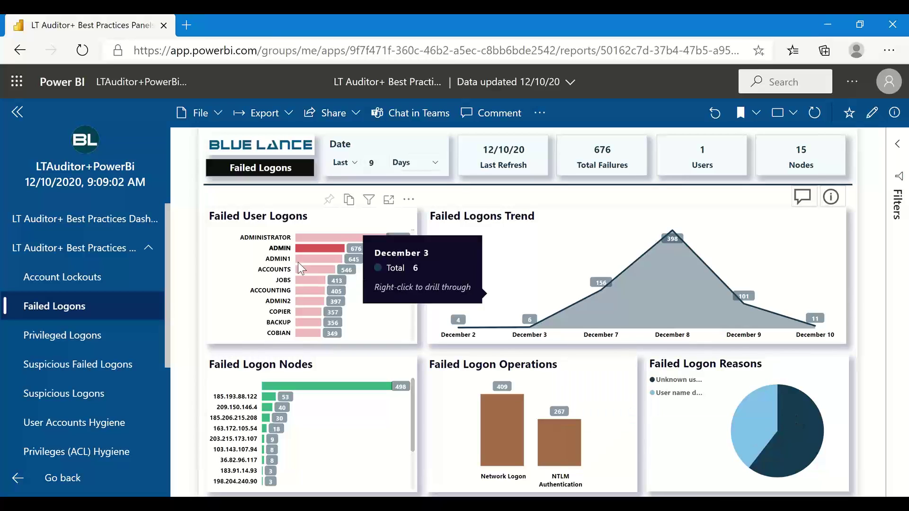
{"action": "left_click", "coordinate": [312, 248]}
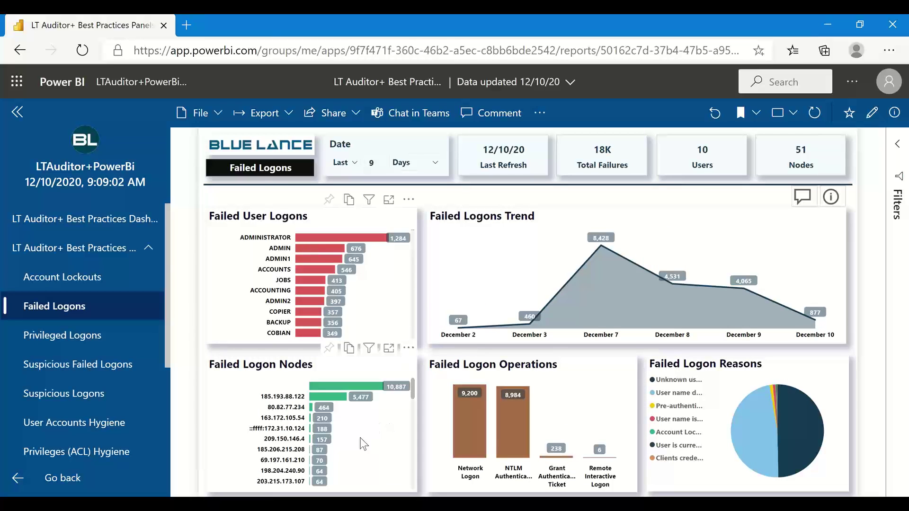
- Filter by failed logon node 185.193.88.122, drill through to its Logon Activity, and return to the Failed Logons page
{"action": "left_click", "coordinate": [324, 398]}
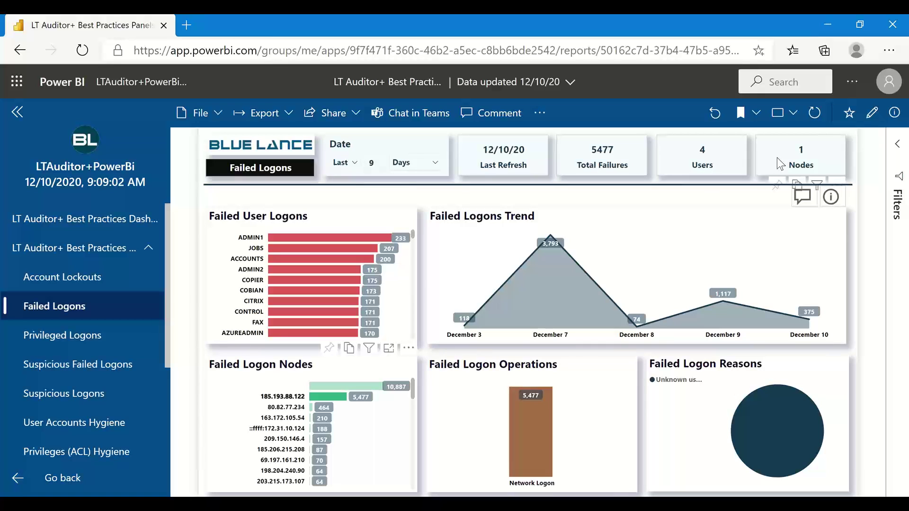
{"action": "right_click", "coordinate": [336, 395]}
{"action": "mouse_move", "coordinate": [384, 365]}
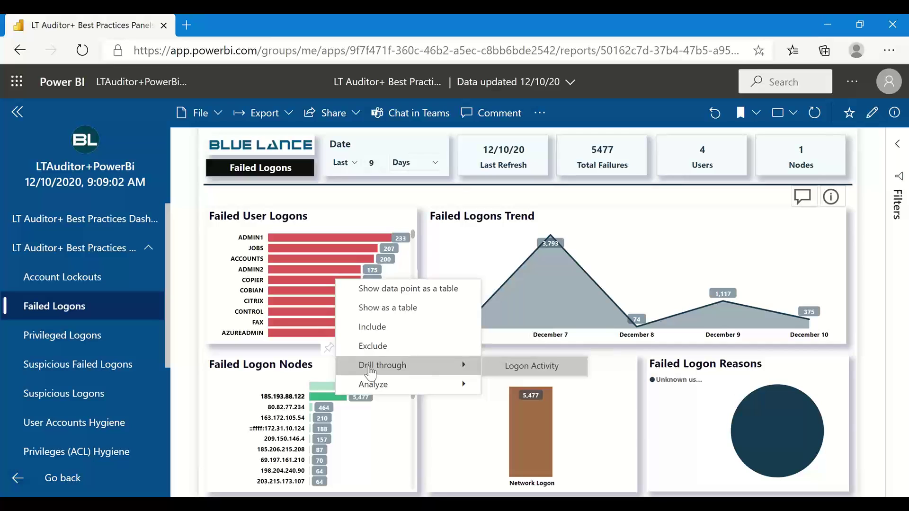
{"action": "left_click", "coordinate": [527, 374]}
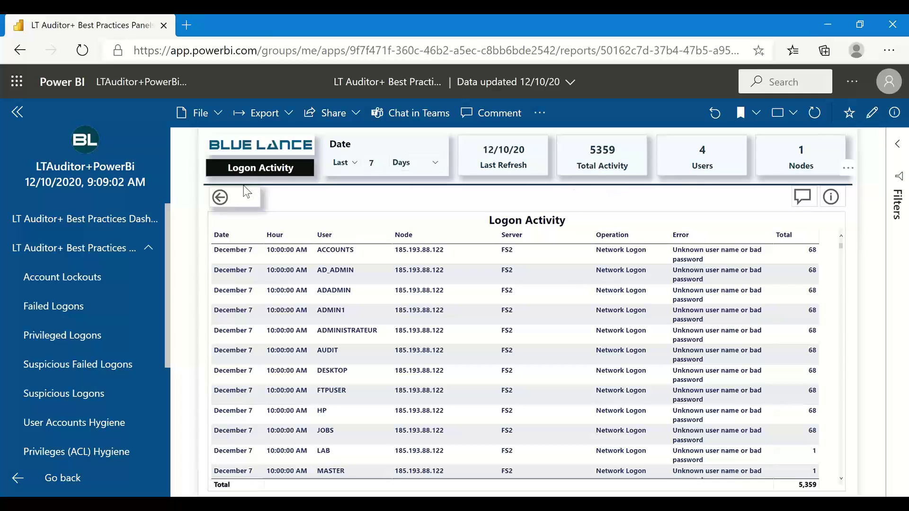
{"action": "left_click", "coordinate": [221, 198]}
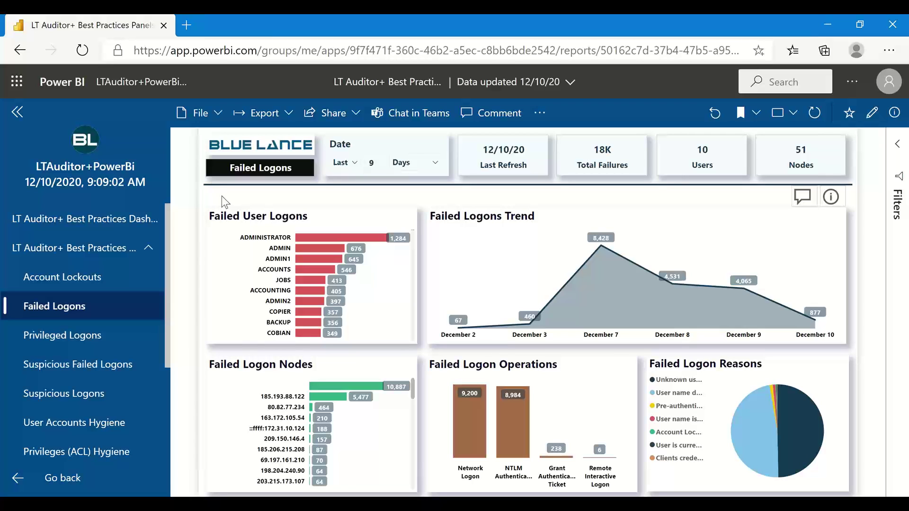
- On the Suspicious Failed Logons page, view nodes where multiple users failed to logon, and switch back to failed user logons to multiple nodes
{"action": "left_click", "coordinate": [115, 367]}
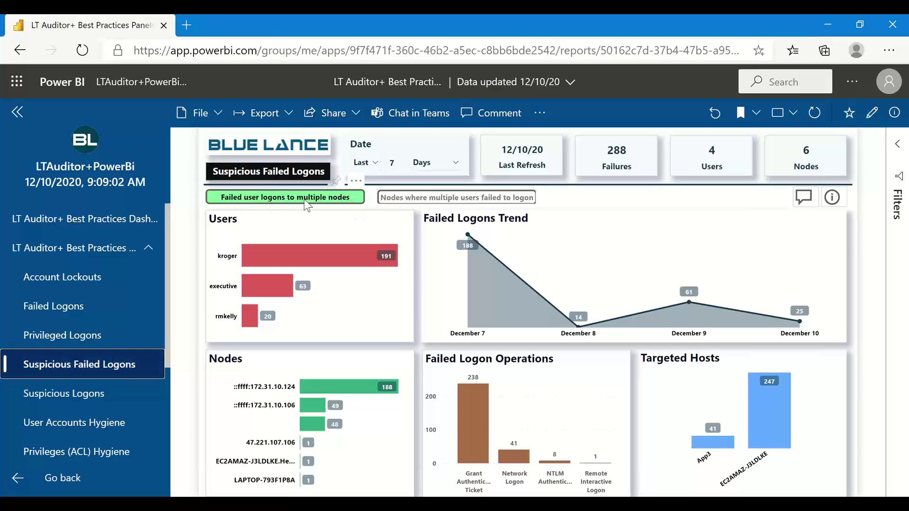
{"action": "left_click", "coordinate": [407, 199]}
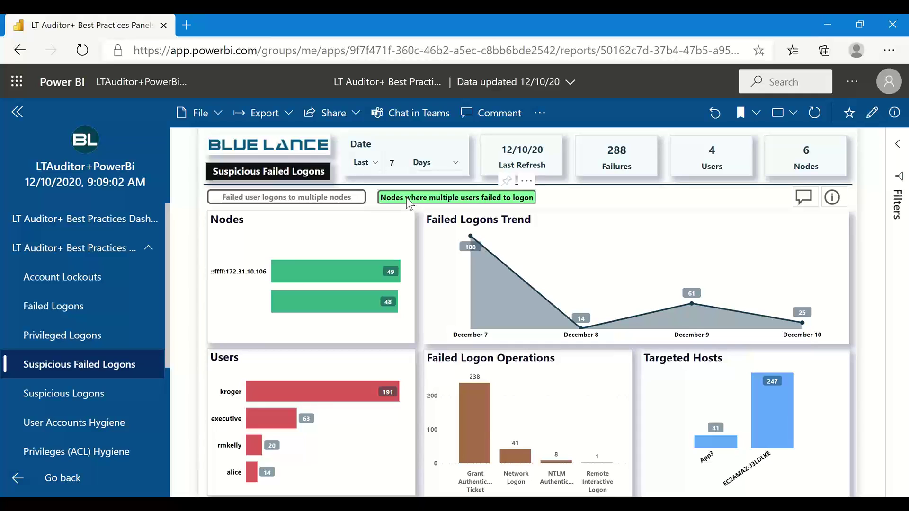
{"action": "mouse_move", "coordinate": [284, 262]}
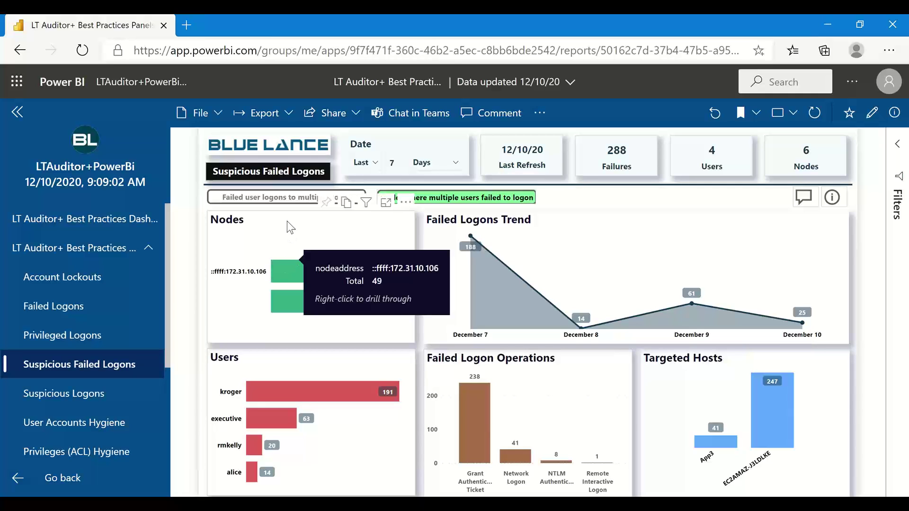
{"action": "left_click", "coordinate": [260, 199]}
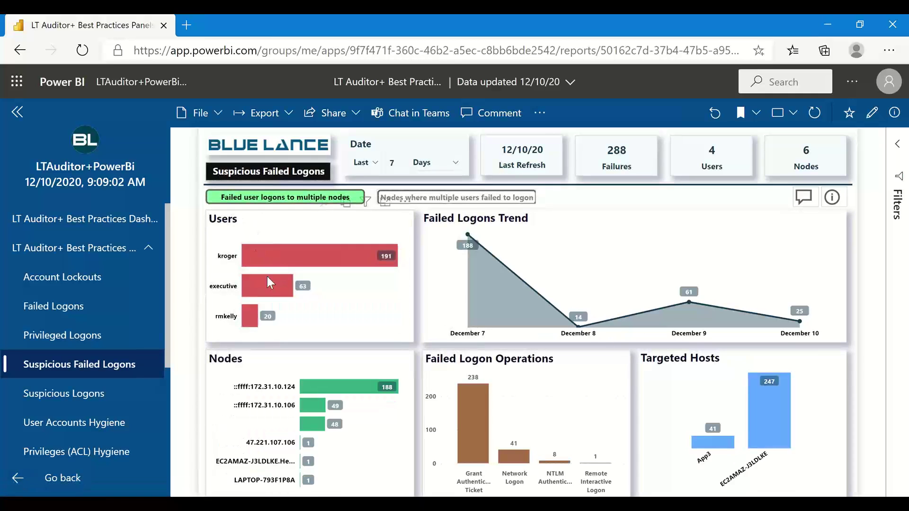
- Filter the suspicious failed logons by the executive user, and replace that filter with targeted host EC2AMAZ-J3LDLKE
{"action": "left_click", "coordinate": [267, 277]}
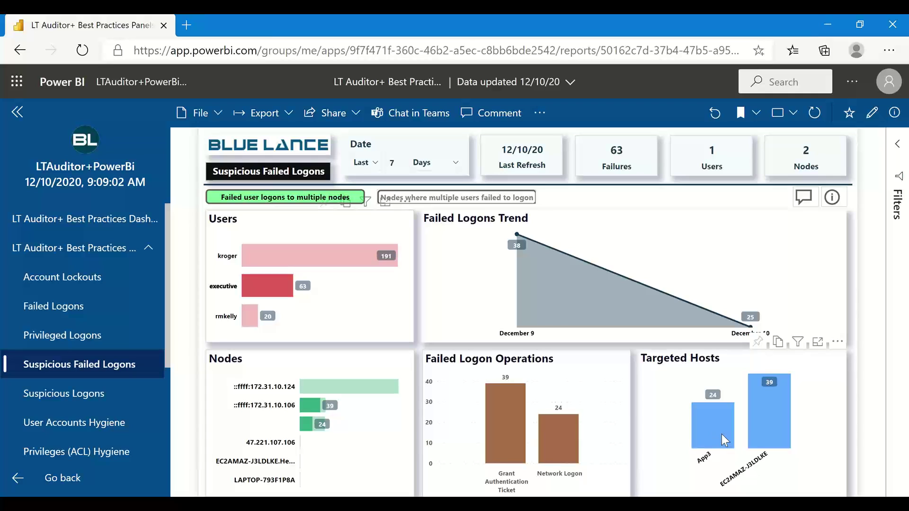
{"action": "mouse_move", "coordinate": [762, 430]}
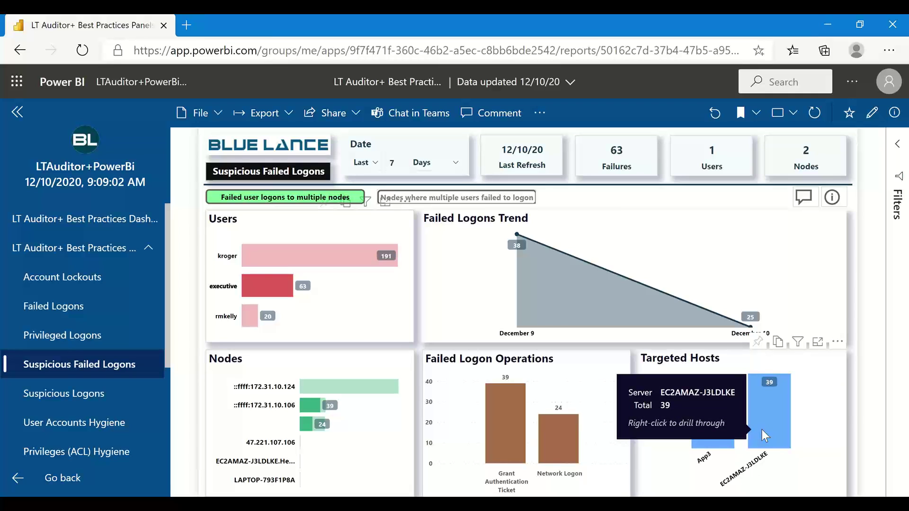
{"action": "left_click", "coordinate": [763, 428]}
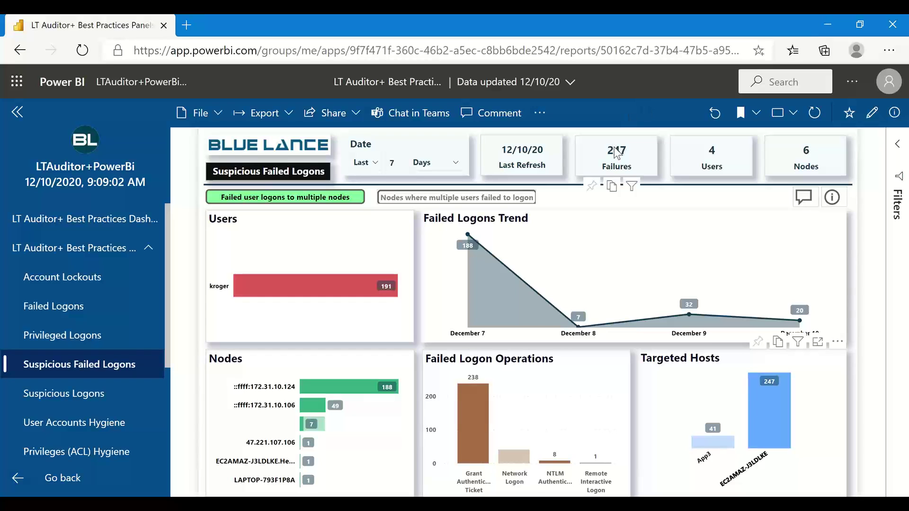
{"action": "mouse_move", "coordinate": [616, 152]}
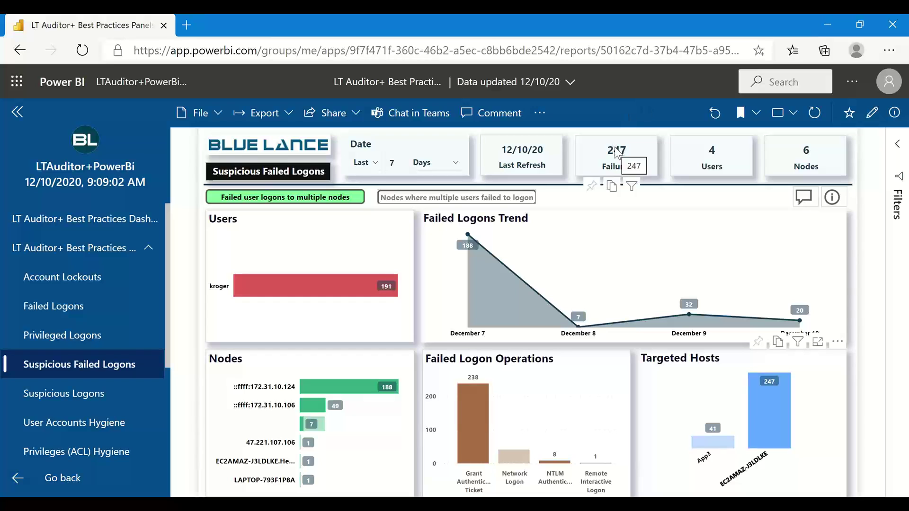
- Drill through from the only user in the Users chart to Logon Activity, and return to the Suspicious Failed Logons page
{"action": "right_click", "coordinate": [305, 294]}
{"action": "mouse_move", "coordinate": [350, 375]}
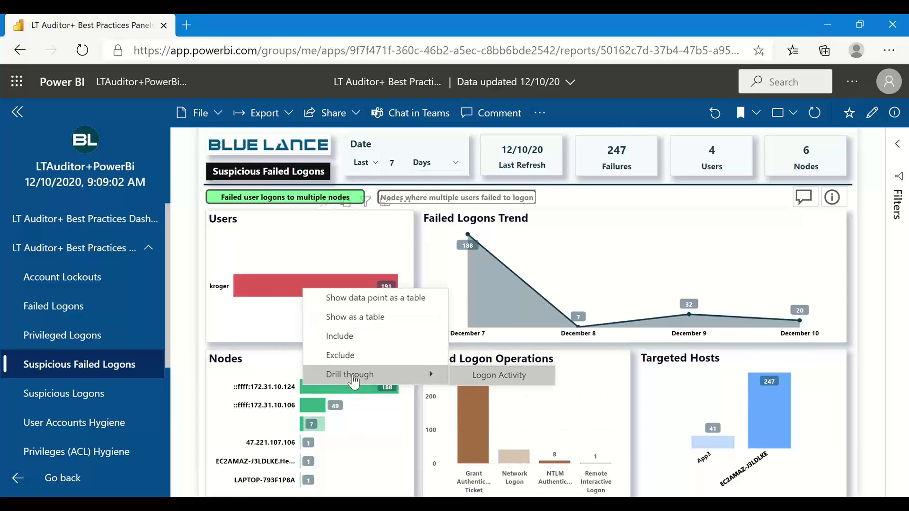
{"action": "left_click", "coordinate": [470, 377]}
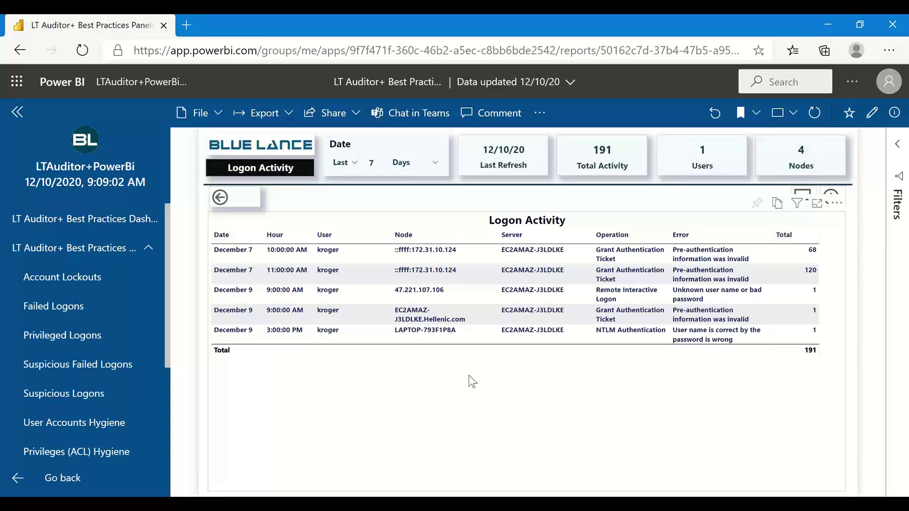
{"action": "left_click", "coordinate": [222, 198]}
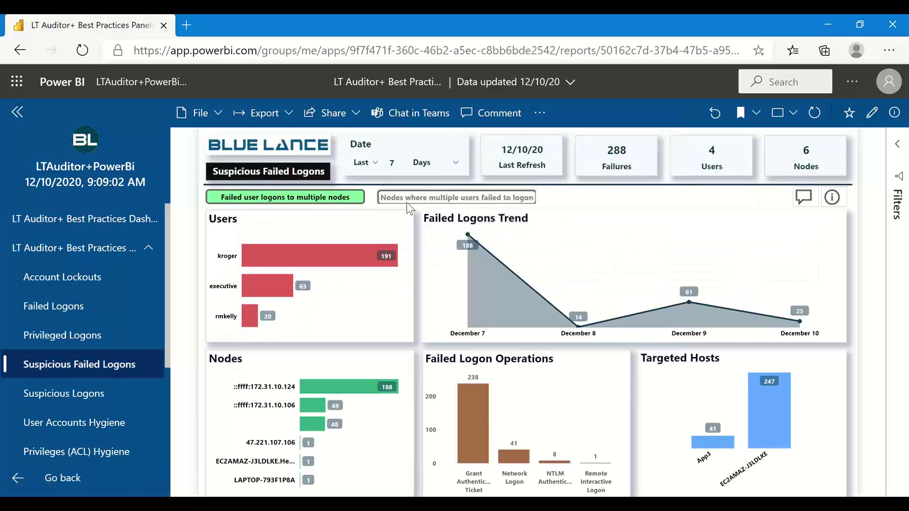
- Show nodes where multiple users failed to logon, and drill through from node ::ffff:172.31.10.106 to its Logon Activity
{"action": "left_click", "coordinate": [405, 197]}
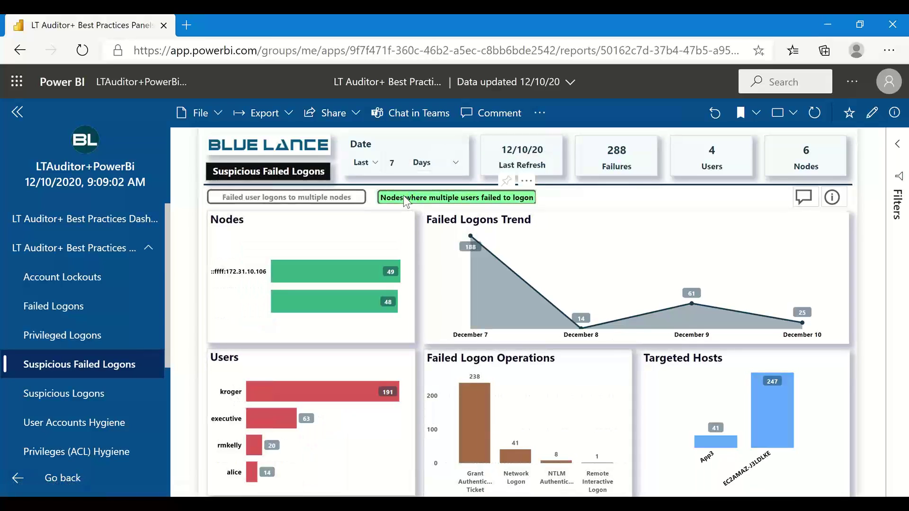
{"action": "mouse_move", "coordinate": [390, 271]}
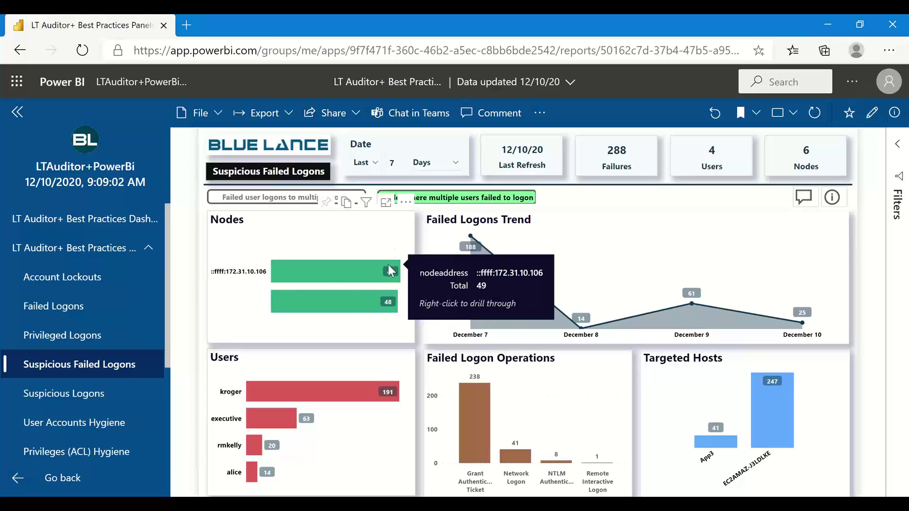
{"action": "left_click", "coordinate": [328, 277]}
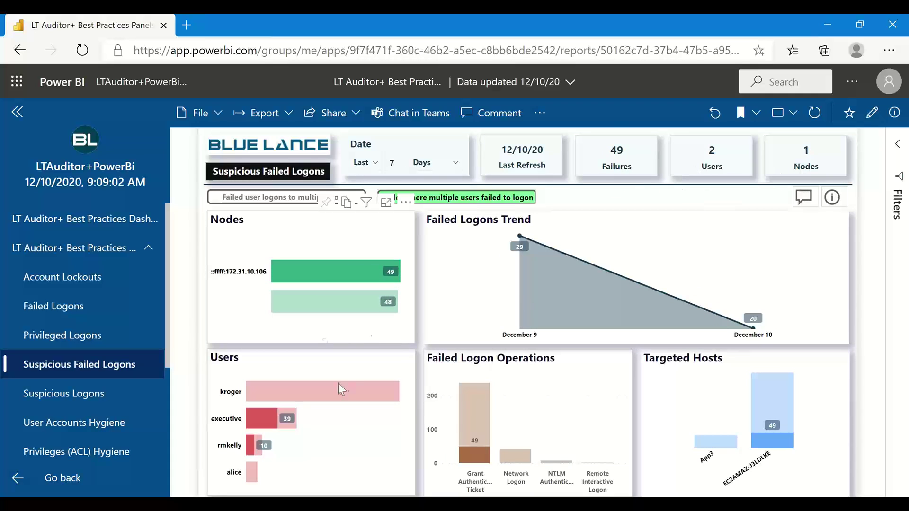
{"action": "right_click", "coordinate": [313, 276]}
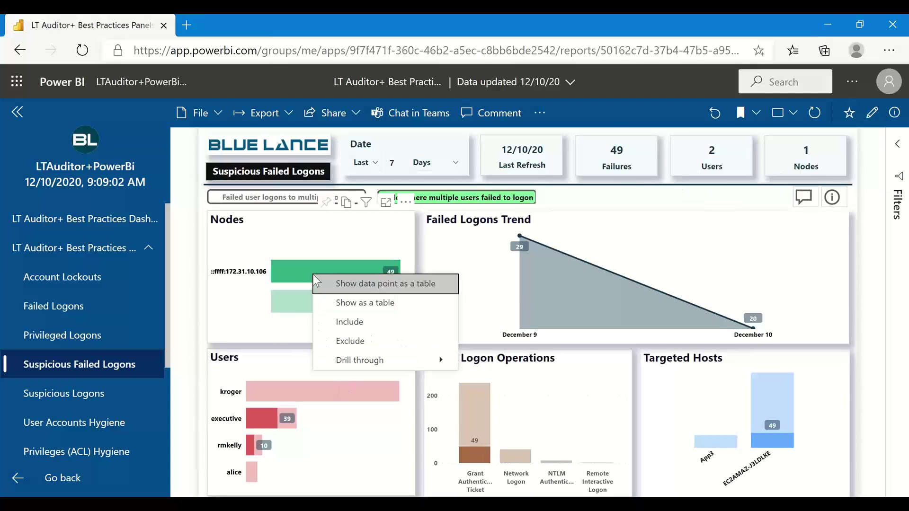
{"action": "mouse_move", "coordinate": [376, 361]}
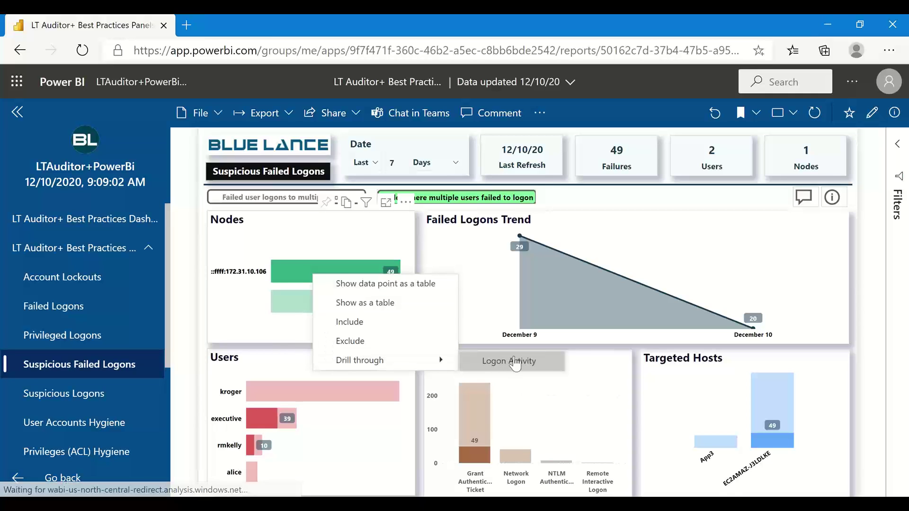
{"action": "left_click", "coordinate": [516, 362]}
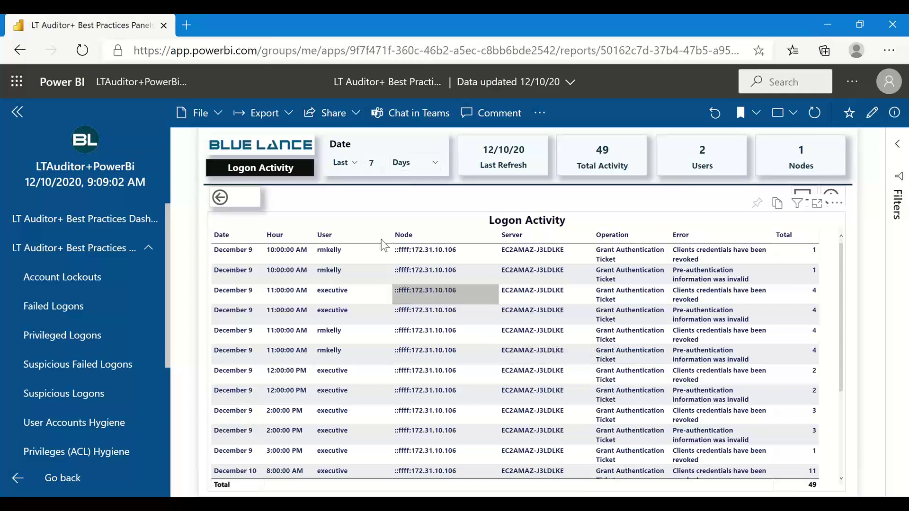
- Look through the report's print and export options, and return to the Suspicious Failed Logons page
{"action": "left_click", "coordinate": [219, 112]}
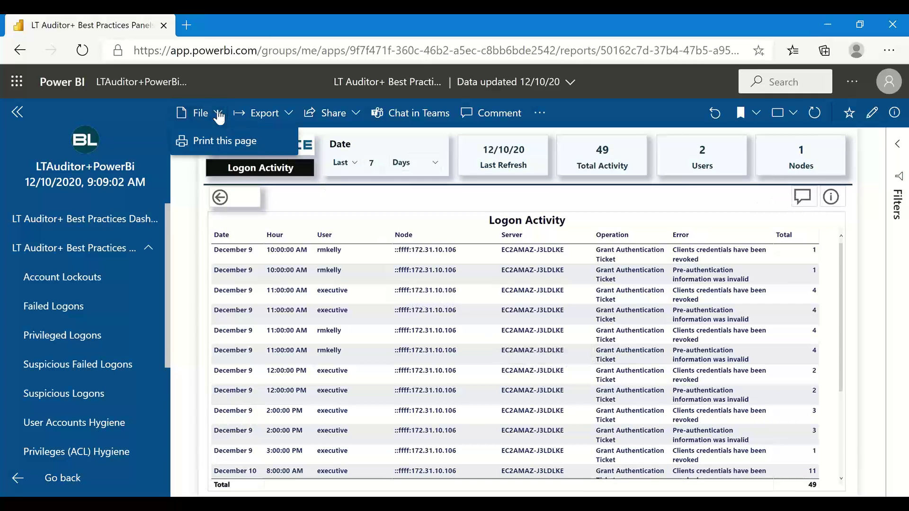
{"action": "left_click", "coordinate": [258, 113]}
{"action": "left_click", "coordinate": [274, 109]}
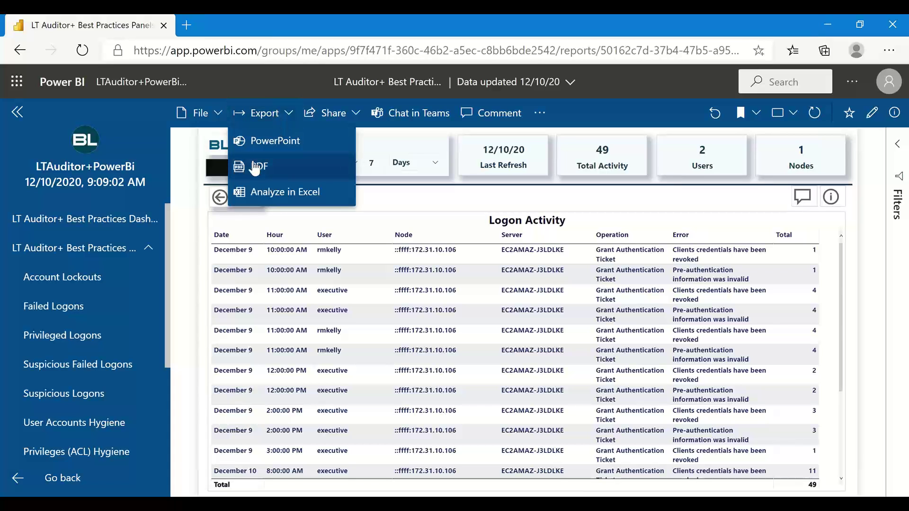
{"action": "left_click", "coordinate": [217, 199]}
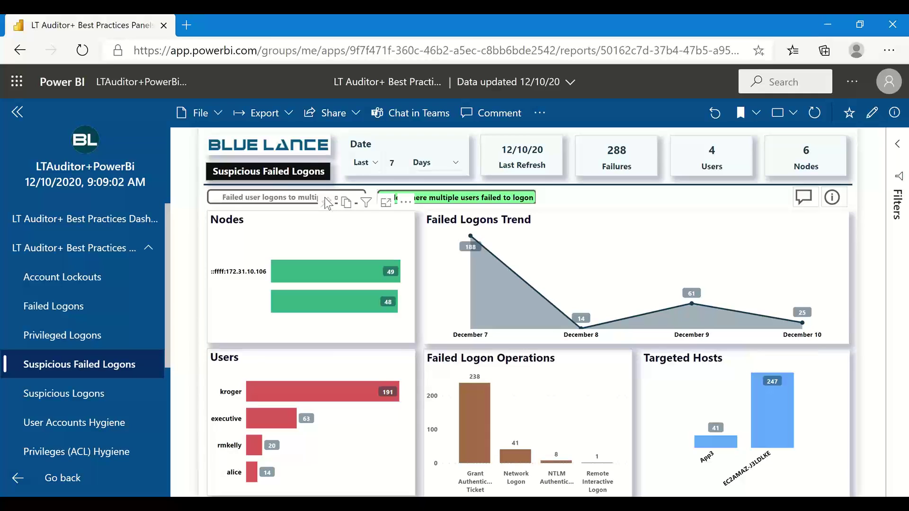
- Switch back to failed user logons to multiple nodes, and filter them by the Network Logon operation
{"action": "left_click", "coordinate": [306, 199]}
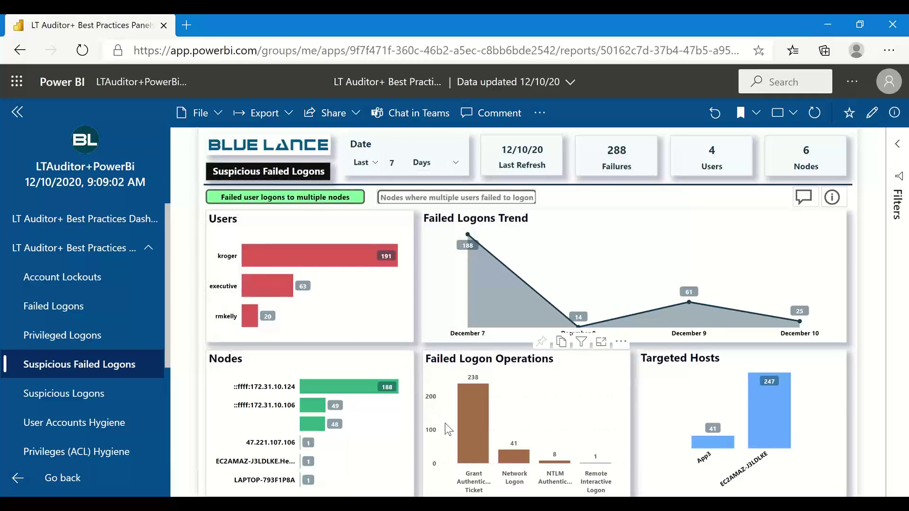
{"action": "left_click", "coordinate": [521, 458]}
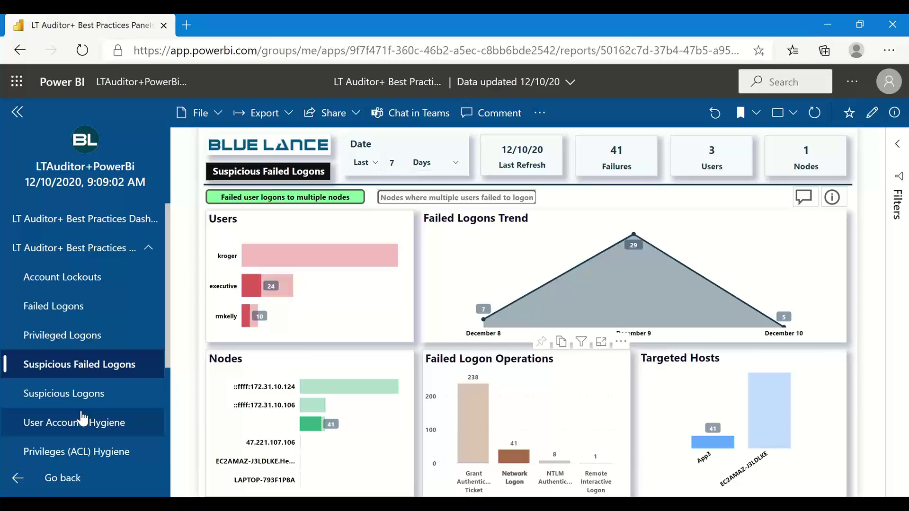
- On the Suspicious Logons page, view nodes where multiple users logged on, and switch back to successful logons to multiple nodes
{"action": "left_click", "coordinate": [69, 395]}
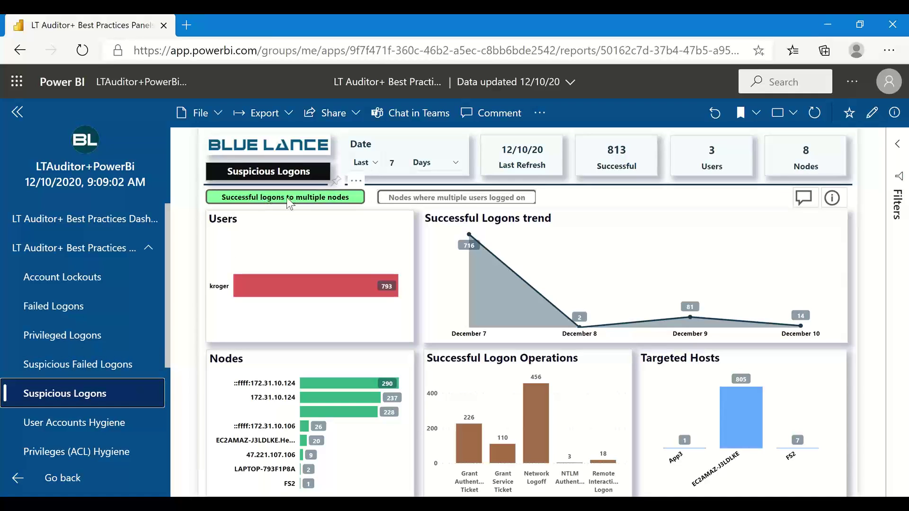
{"action": "left_click", "coordinate": [420, 198]}
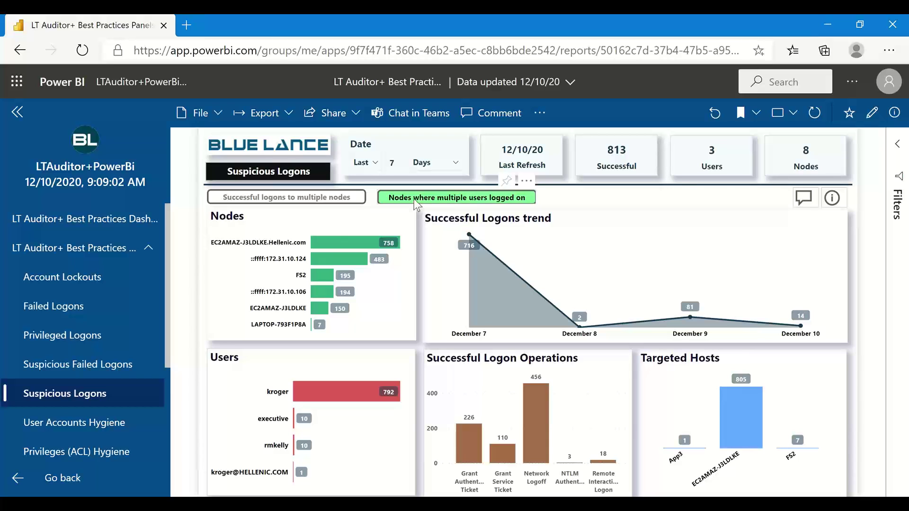
{"action": "left_click", "coordinate": [281, 199]}
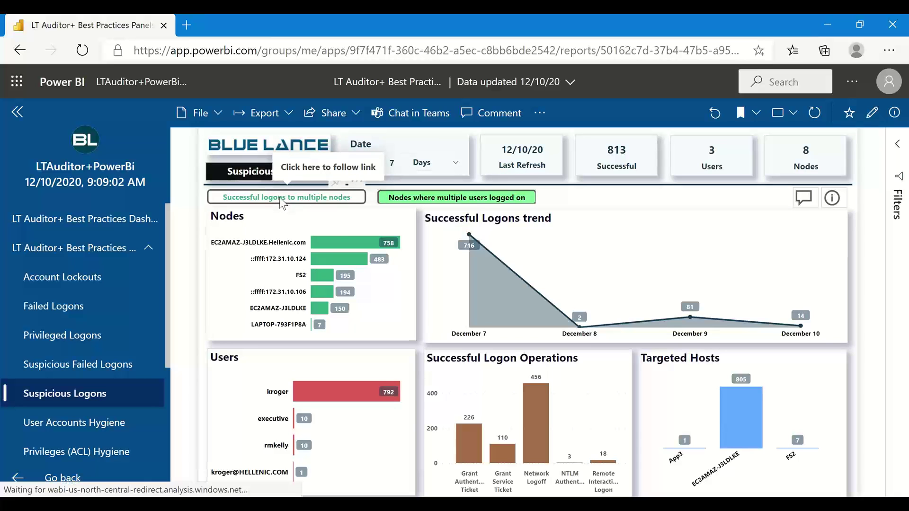
{"action": "left_click", "coordinate": [443, 197]}
{"action": "left_click", "coordinate": [349, 198]}
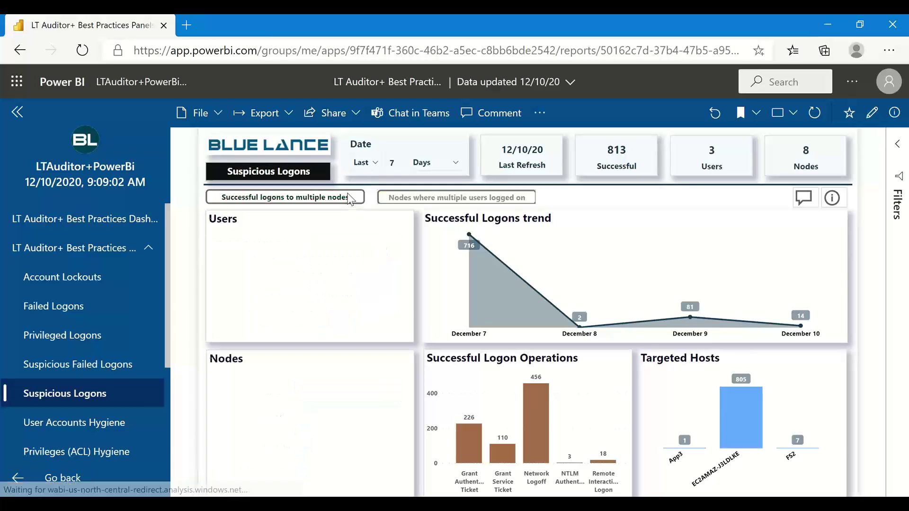
- Drill through from the only user with successful logons to multiple nodes to Logon Activity, and return to Suspicious Logons
{"action": "mouse_move", "coordinate": [309, 284]}
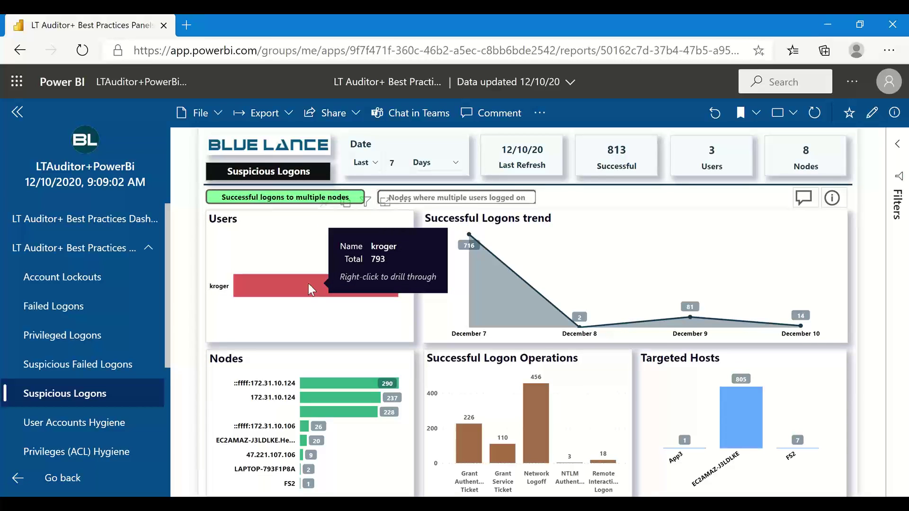
{"action": "right_click", "coordinate": [309, 283]}
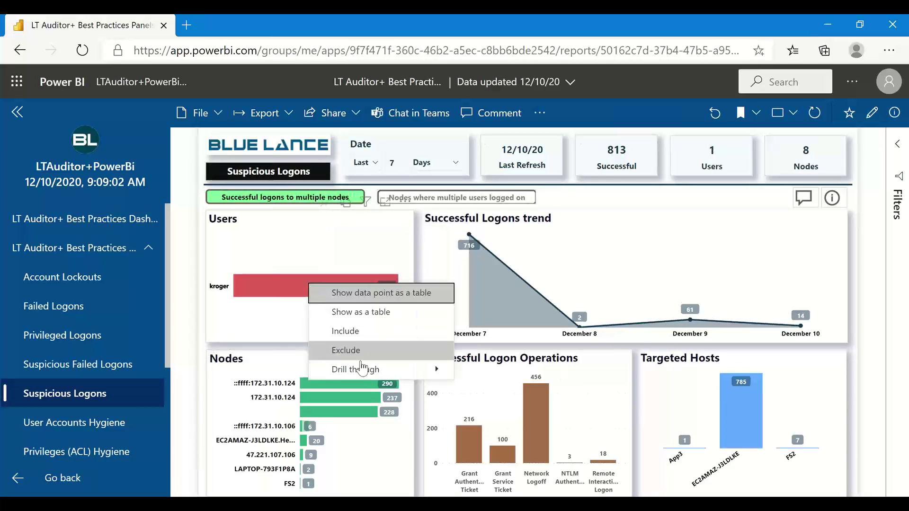
{"action": "mouse_move", "coordinate": [363, 369]}
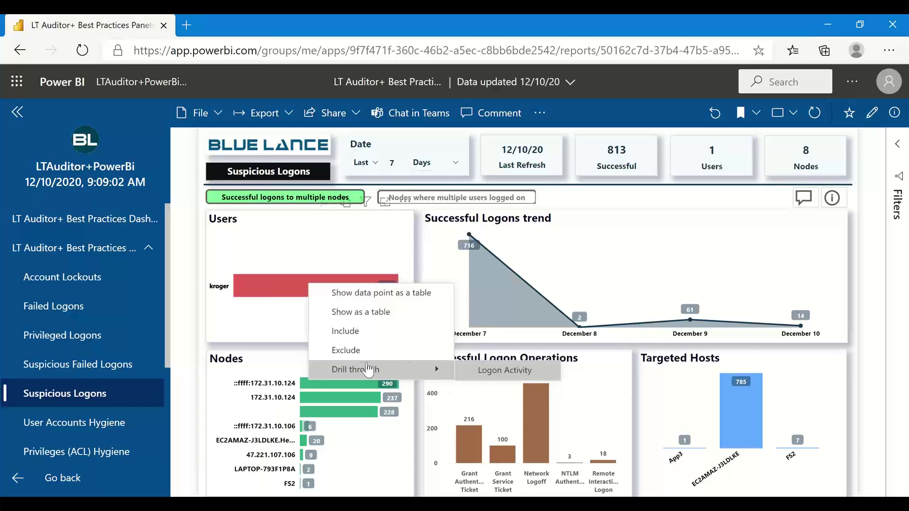
{"action": "left_click", "coordinate": [492, 374]}
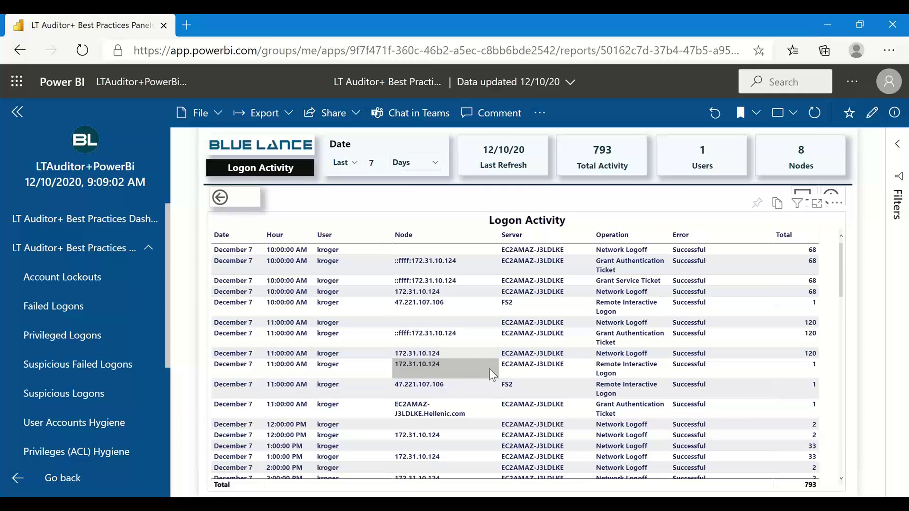
{"action": "left_click", "coordinate": [221, 198]}
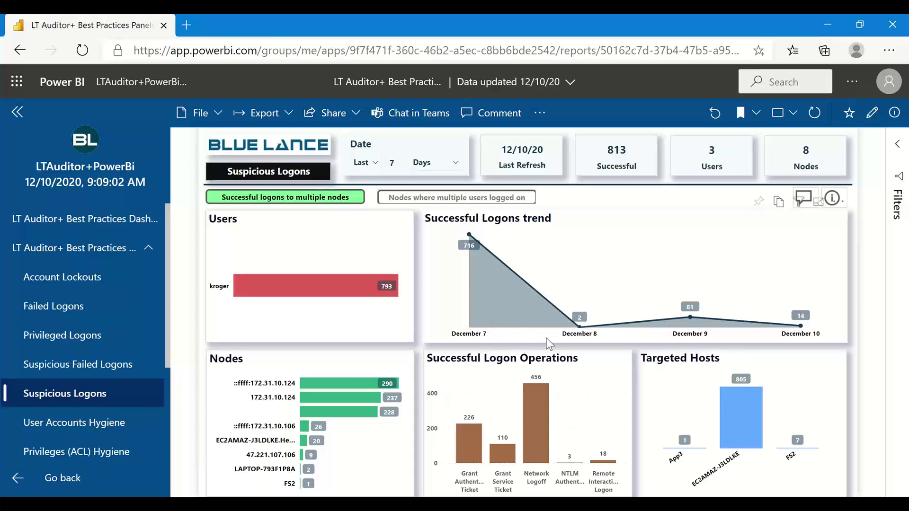
- Show nodes where multiple users logged on, drill through from the third listed user to Logon Activity, and return to Suspicious Logons
{"action": "mouse_move", "coordinate": [568, 326]}
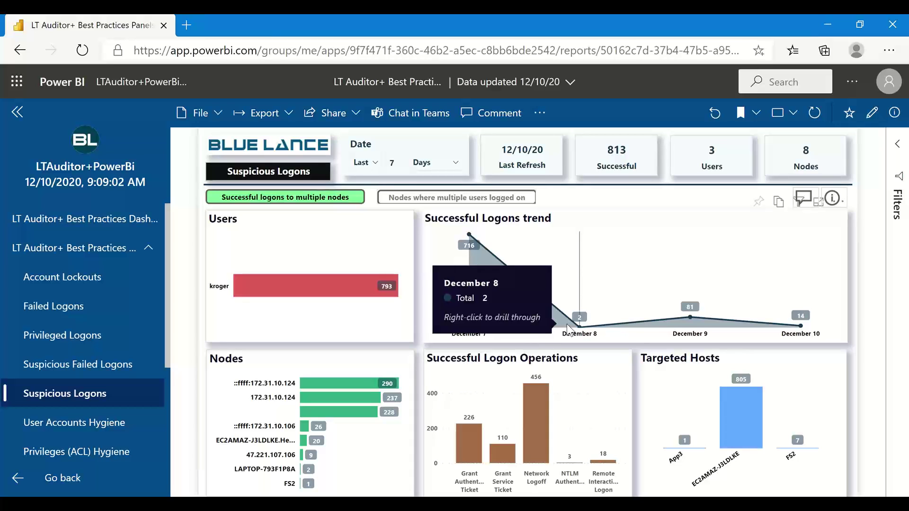
{"action": "left_click", "coordinate": [450, 197]}
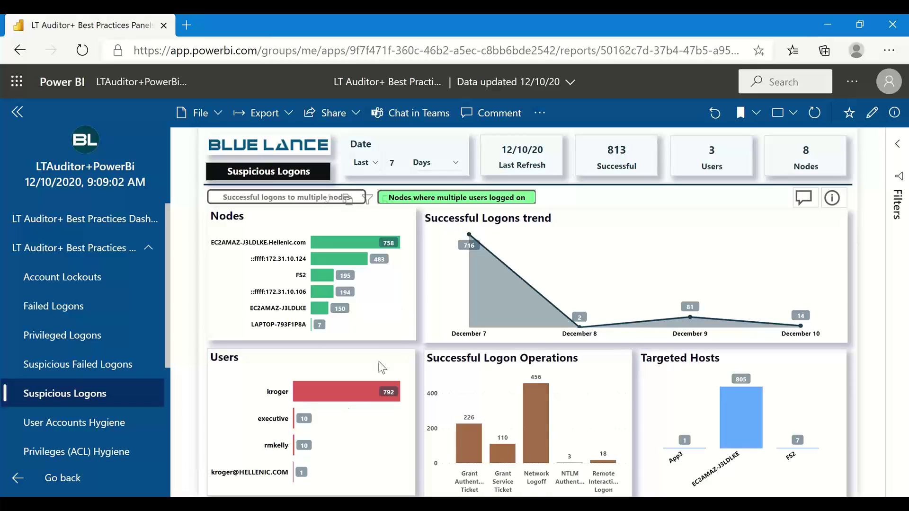
{"action": "right_click", "coordinate": [295, 446]}
{"action": "mouse_move", "coordinate": [417, 414]}
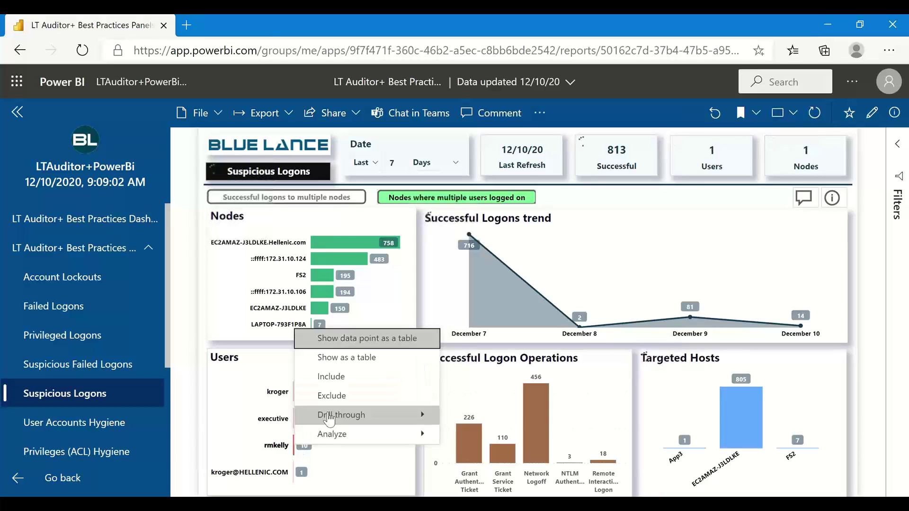
{"action": "left_click", "coordinate": [467, 413]}
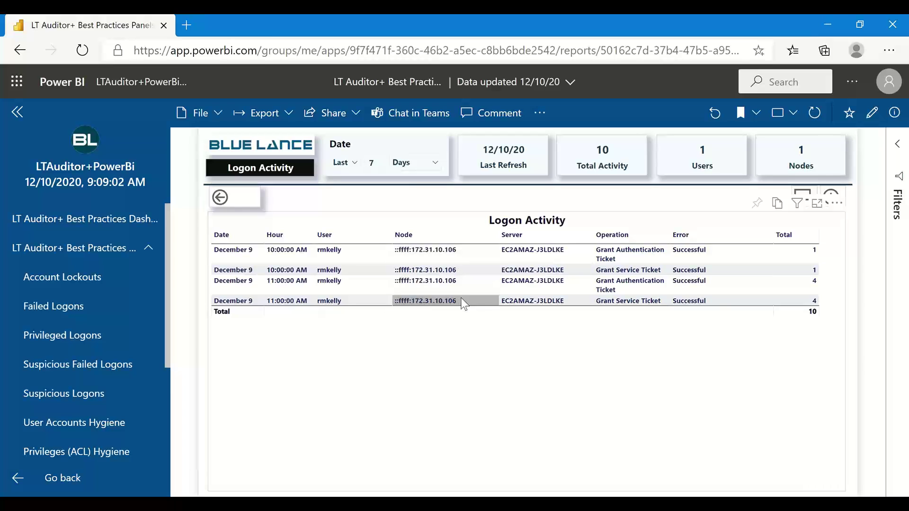
{"action": "left_click", "coordinate": [220, 197]}
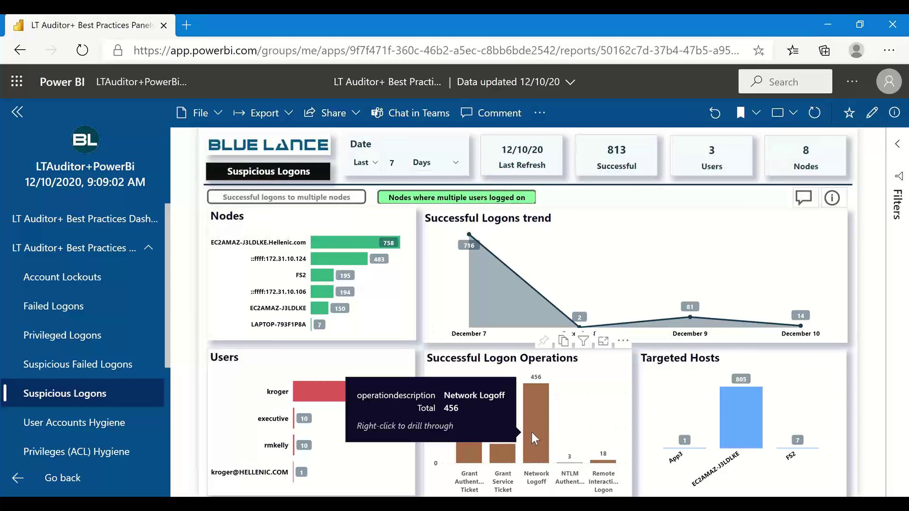
- Filter the suspicious logons by the Remote Interactive Logon operation, and inspect the December 9 point in the trend chart
{"action": "left_click", "coordinate": [613, 463]}
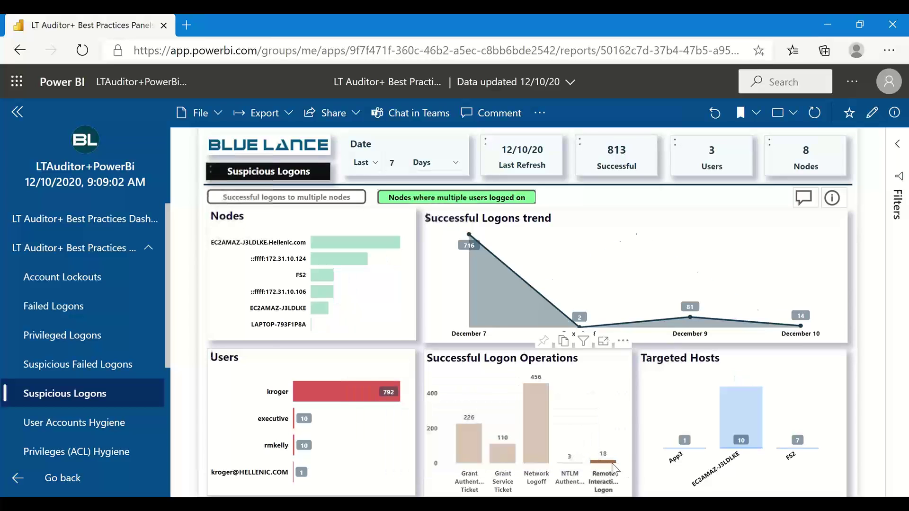
{"action": "mouse_move", "coordinate": [611, 468]}
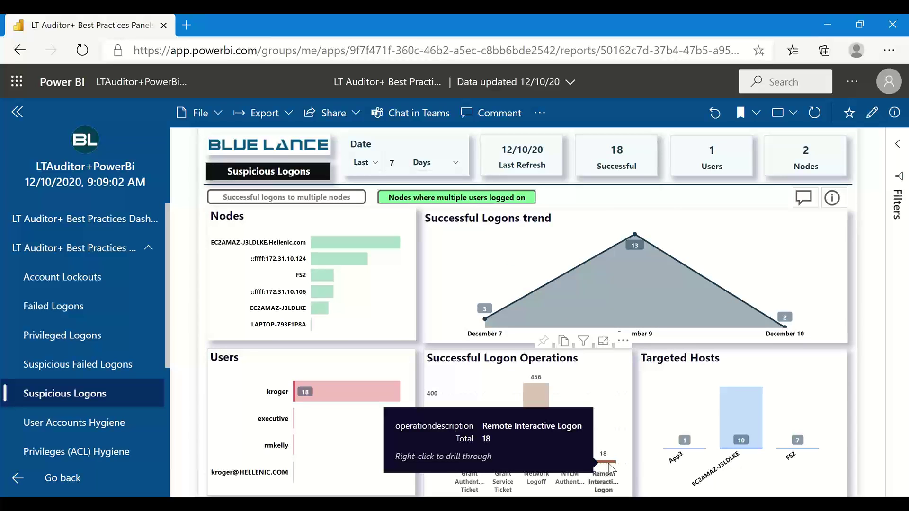
{"action": "mouse_move", "coordinate": [640, 258]}
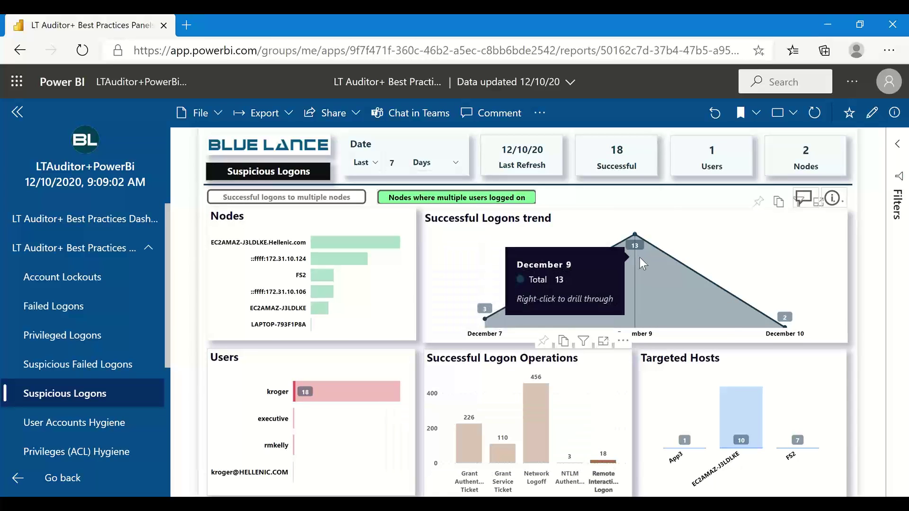
- Drill through from Remote Interactive Logon to its Logon Activity, and return to the successful logons to multiple nodes view
{"action": "right_click", "coordinate": [607, 463]}
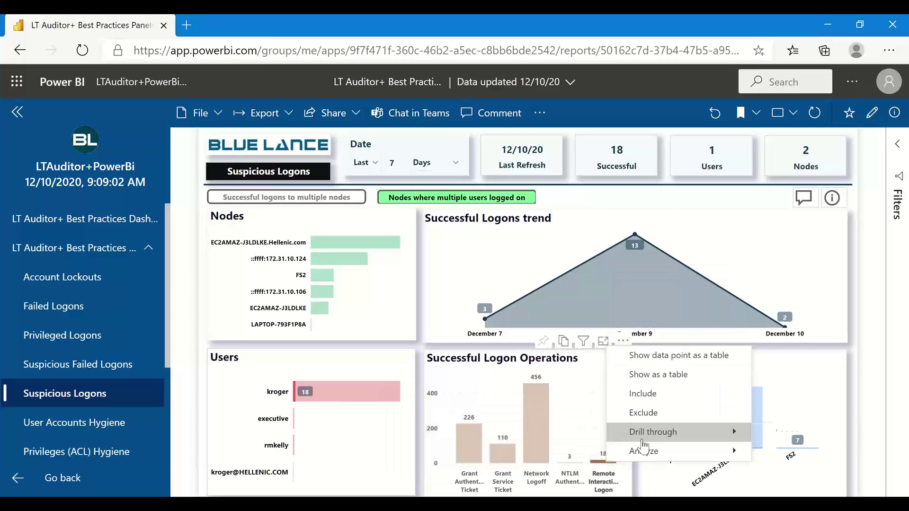
{"action": "mouse_move", "coordinate": [644, 443]}
{"action": "left_click", "coordinate": [772, 433]}
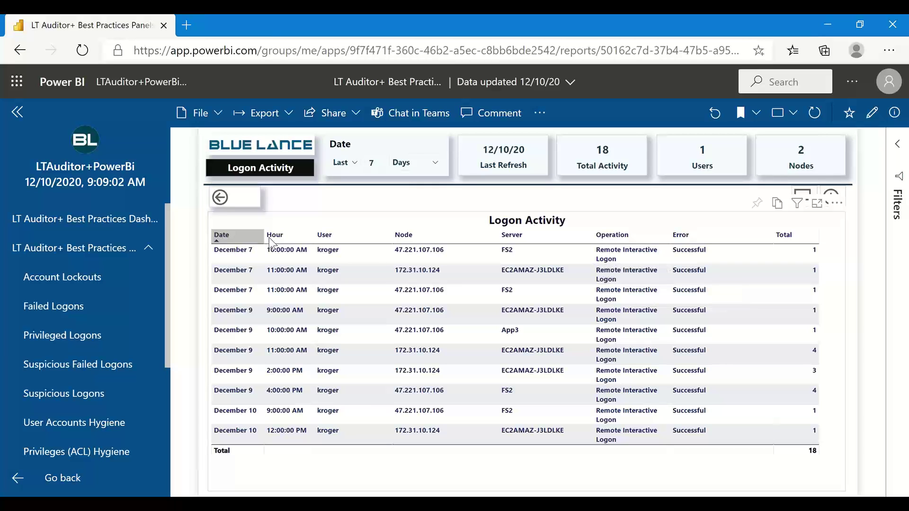
{"action": "left_click", "coordinate": [219, 197]}
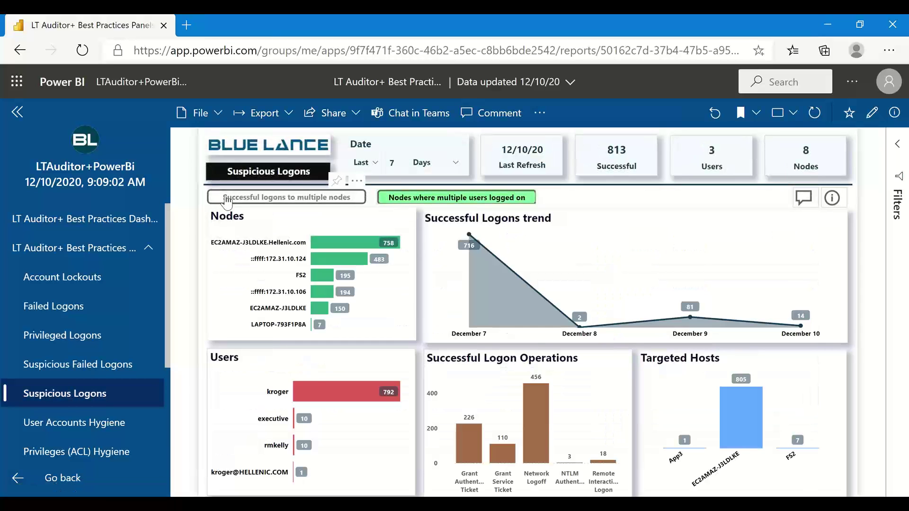
{"action": "left_click", "coordinate": [225, 199]}
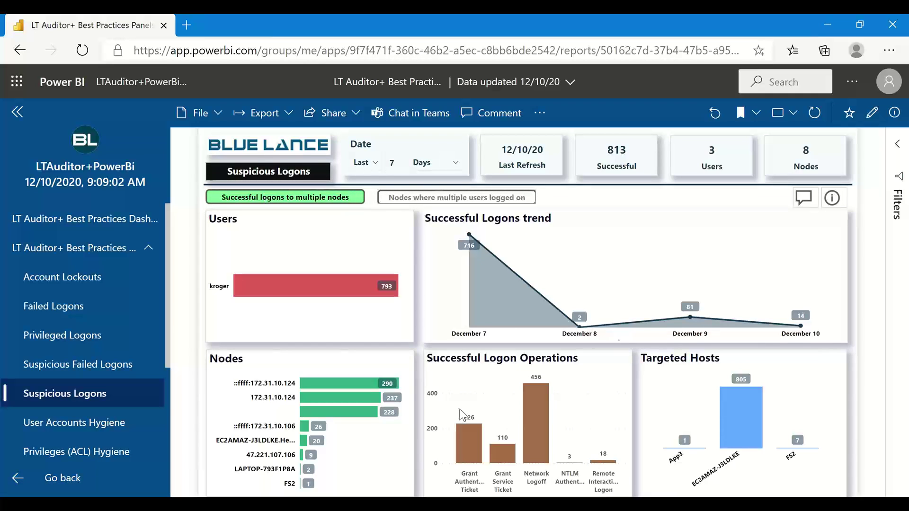
- Filter the suspicious logons by the only listed user, and open the Privileged Logons report page
{"action": "left_click", "coordinate": [311, 289]}
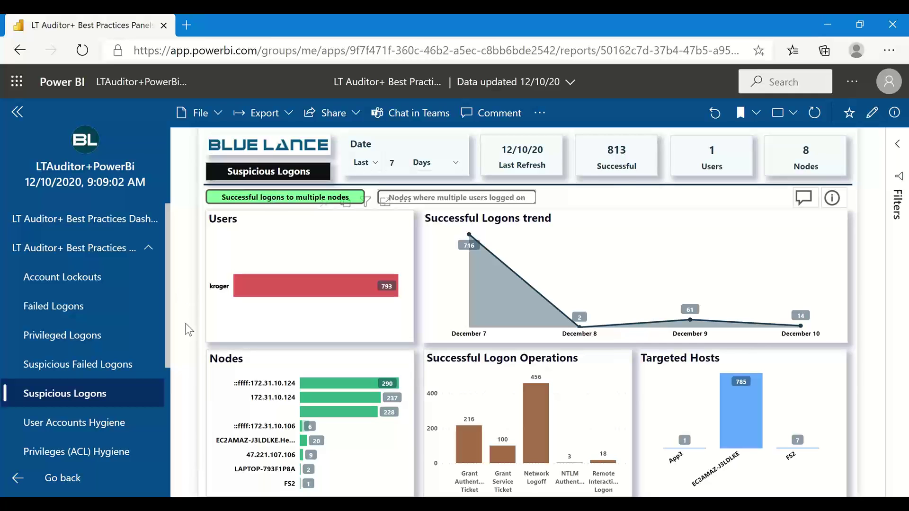
{"action": "left_click", "coordinate": [96, 338]}
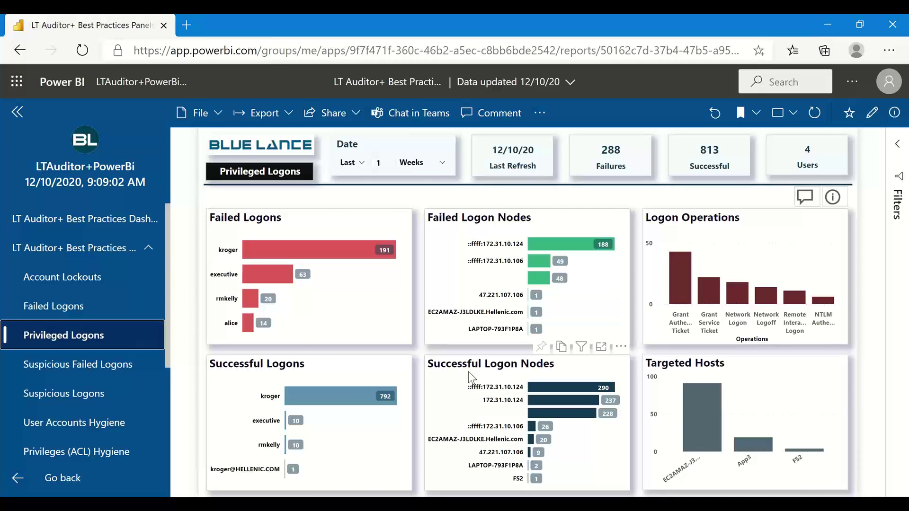
- Filter privileged logons by the third user under Failed Logons, drill through to that user's Logon Activity, and return to Privileged Logons
{"action": "left_click", "coordinate": [252, 301]}
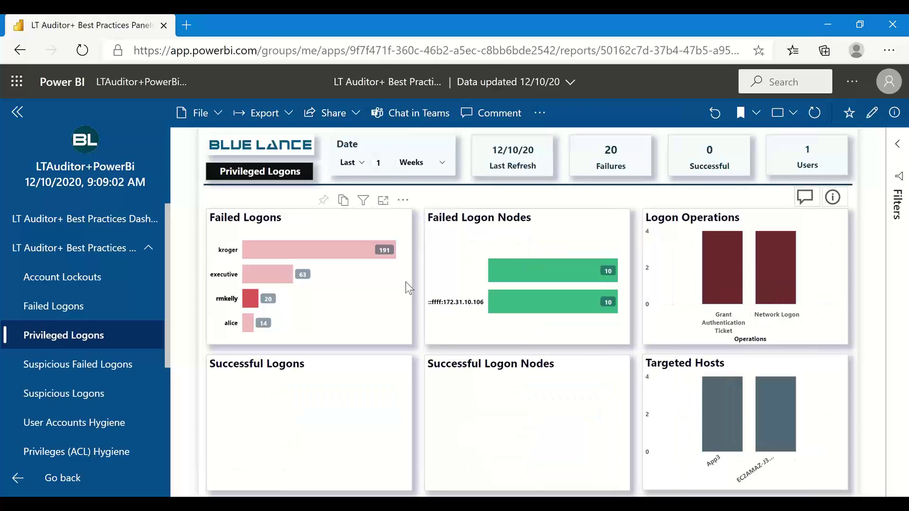
{"action": "right_click", "coordinate": [254, 309]}
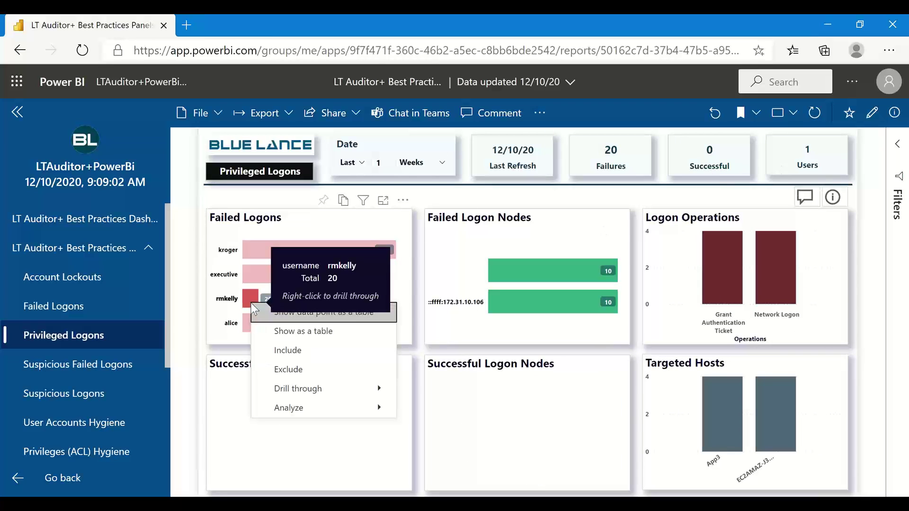
{"action": "mouse_move", "coordinate": [331, 389]}
{"action": "left_click", "coordinate": [433, 392]}
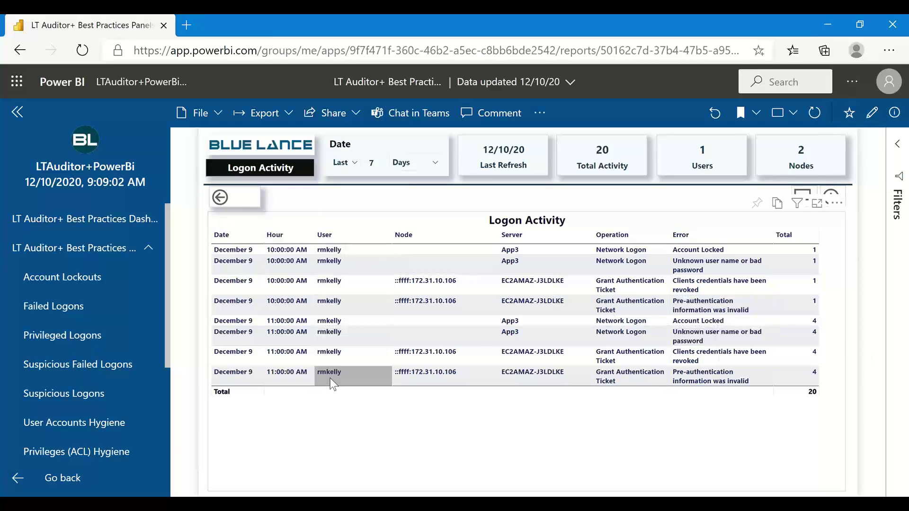
{"action": "left_click", "coordinate": [219, 199]}
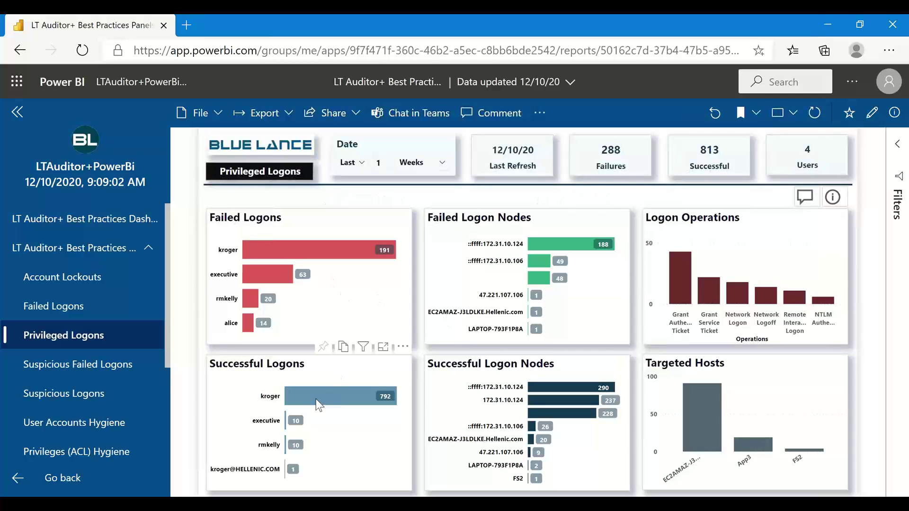
- Drill through from the executive account under Successful Logons to its Logon Activity, and return to Privileged Logons
{"action": "mouse_move", "coordinate": [317, 399]}
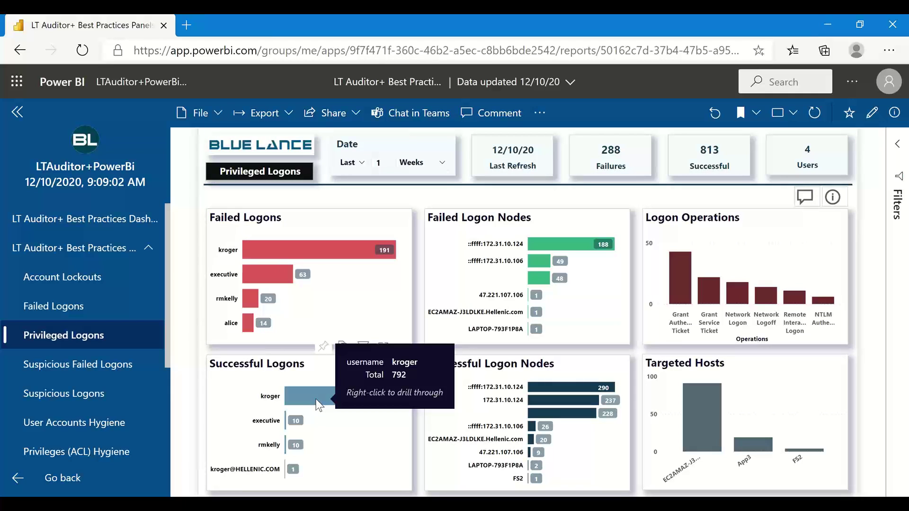
{"action": "right_click", "coordinate": [288, 429]}
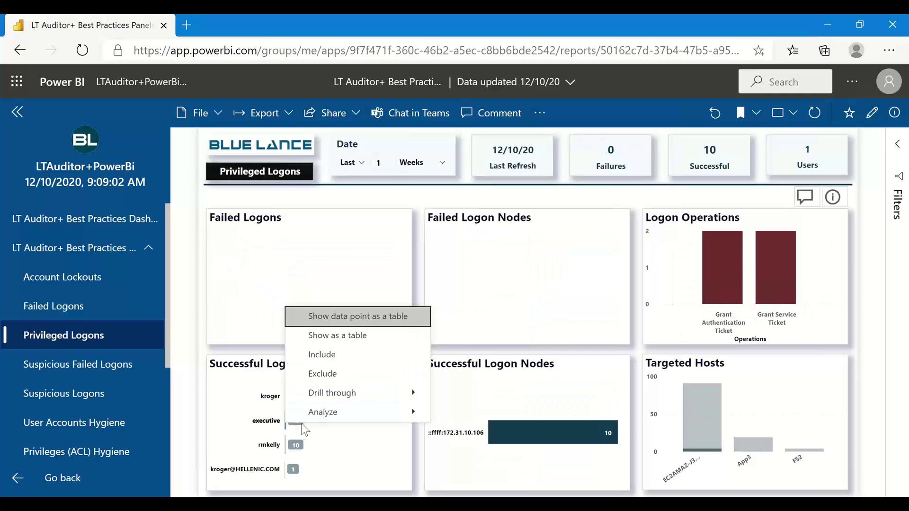
{"action": "mouse_move", "coordinate": [362, 402]}
{"action": "left_click", "coordinate": [481, 395]}
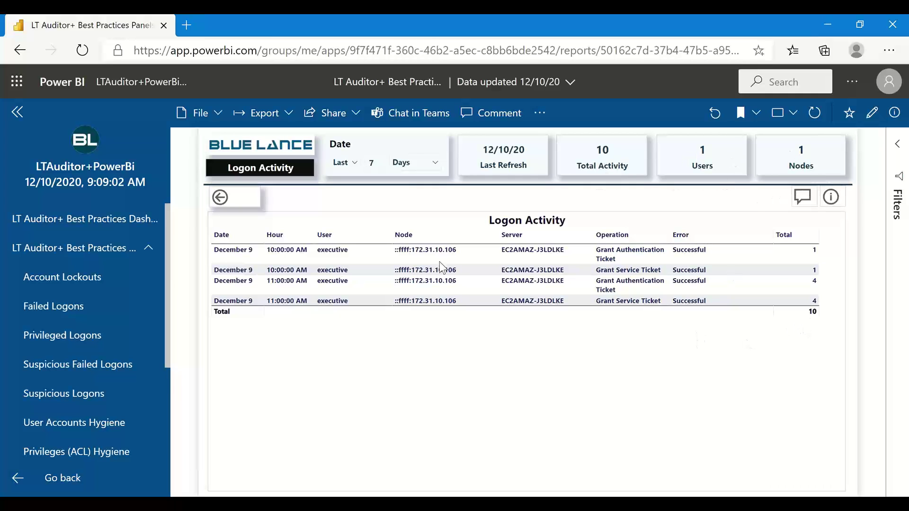
{"action": "left_click", "coordinate": [219, 198]}
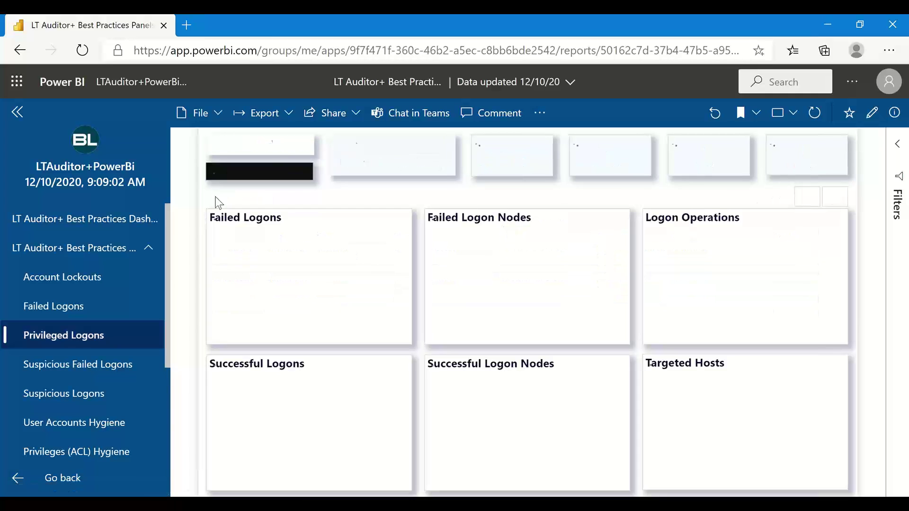